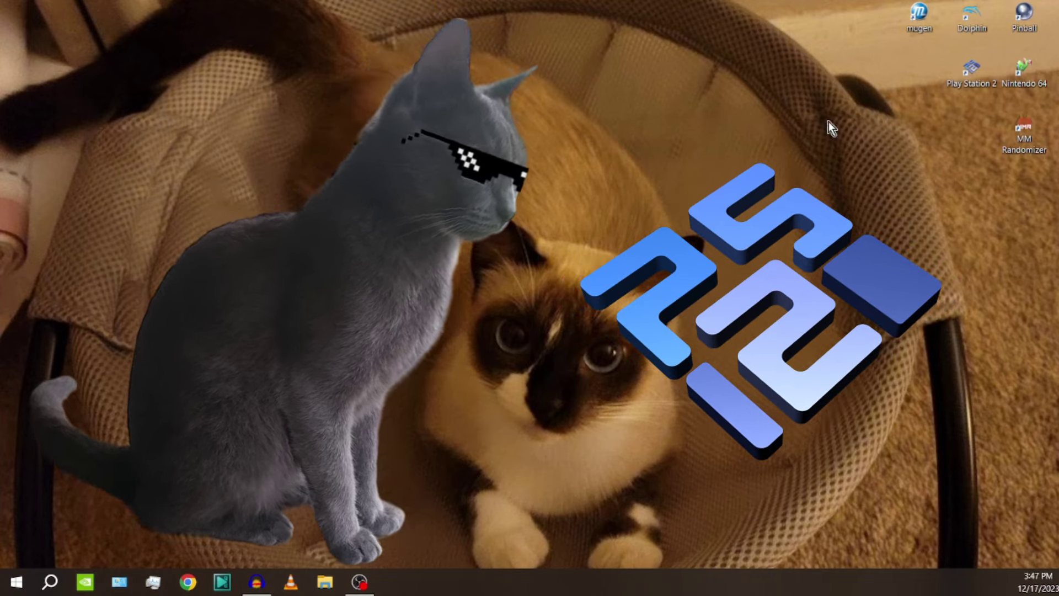
Launch PCSX2 and dismiss the automatic update notice without installing it.
double_click(981, 77)
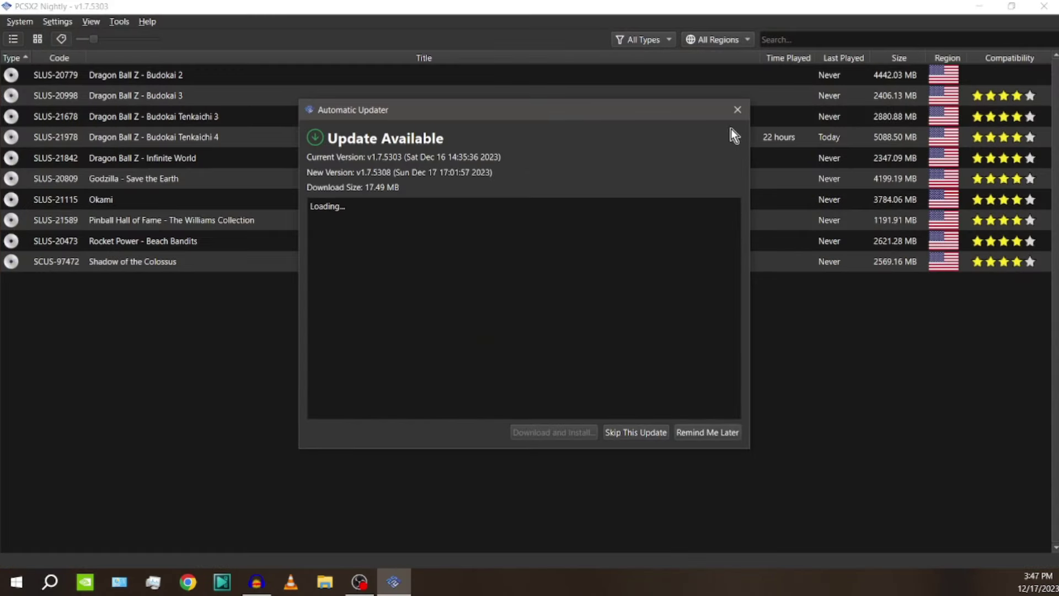
left_click(737, 110)
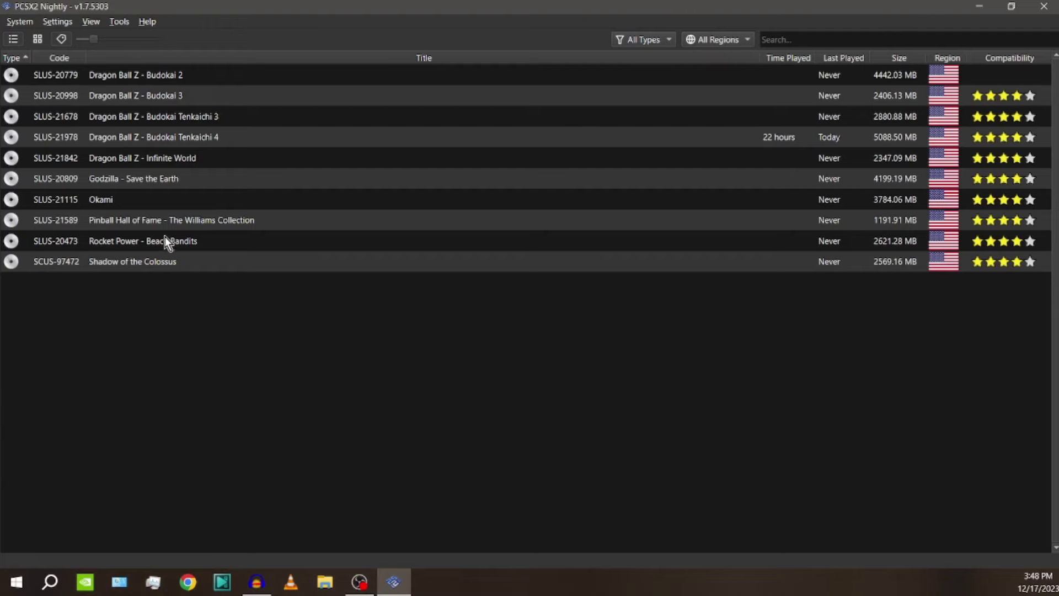
Examine the rendering options in the global graphics settings, leaving them as they are, and close the settings.
left_click(55, 23)
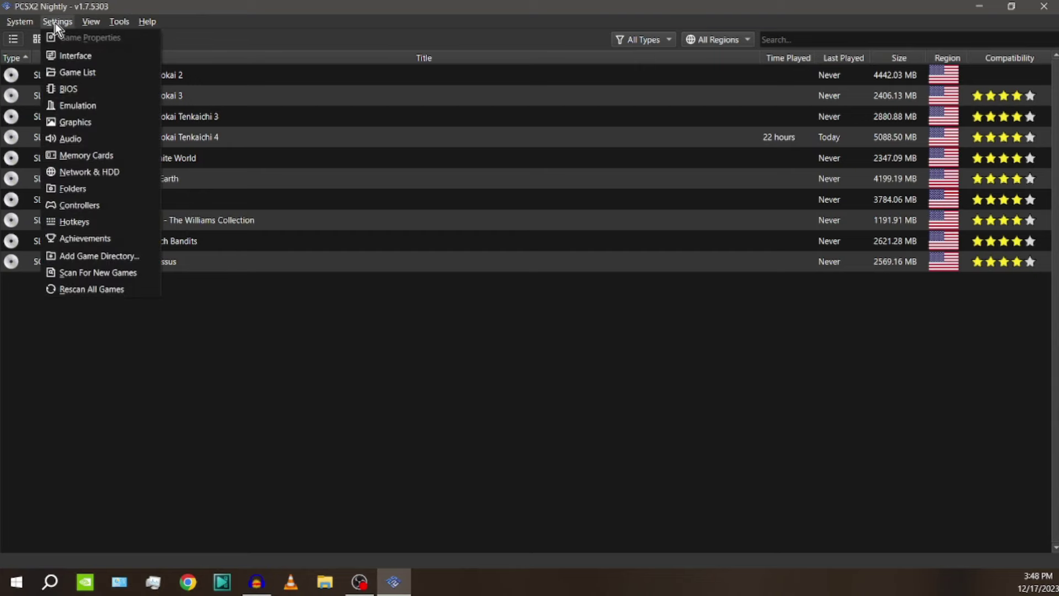
left_click(91, 121)
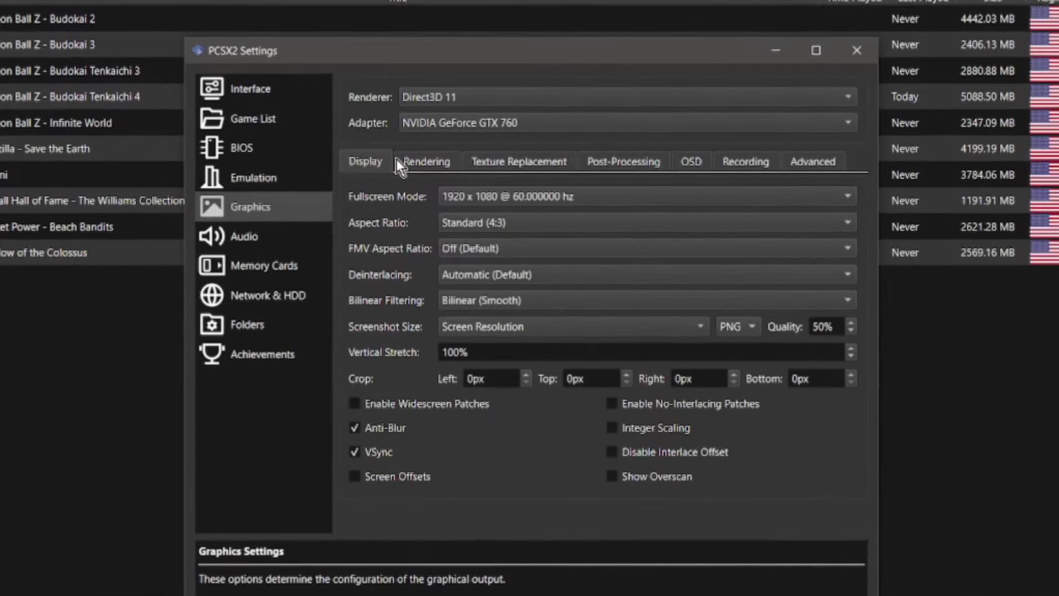
left_click(450, 189)
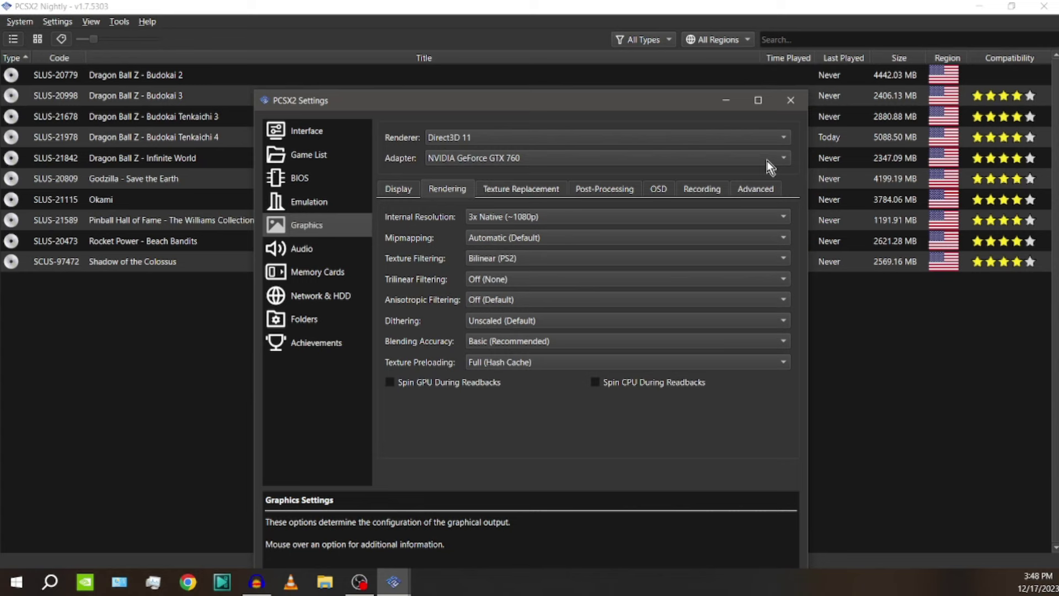
left_click(813, 84)
Open the graphics settings in the game properties of Dragon Ball Z - Budokai Tenkaichi 4.
right_click(176, 121)
left_click(181, 353)
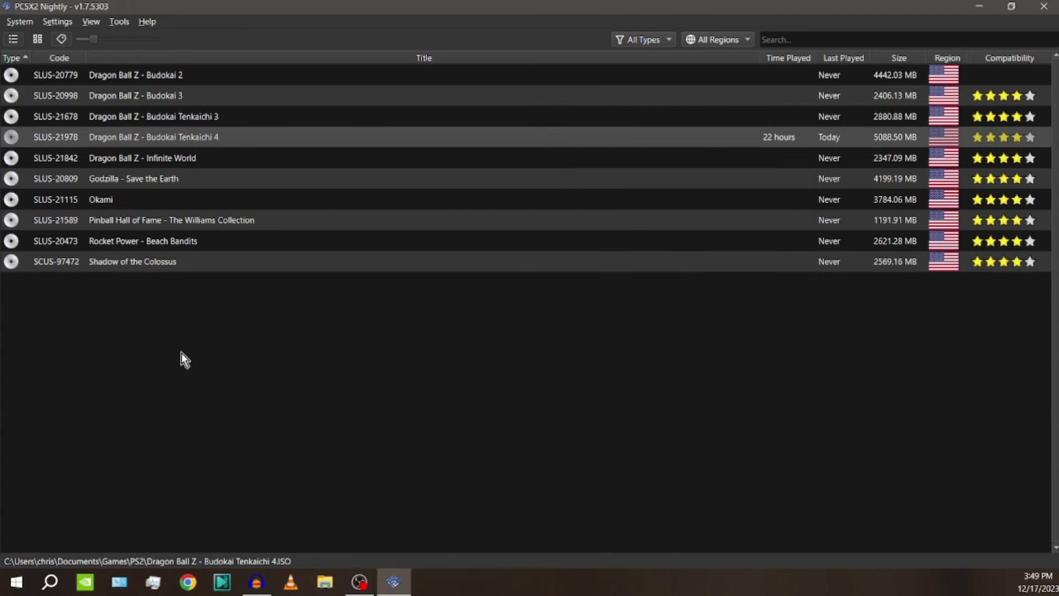
left_click(186, 118)
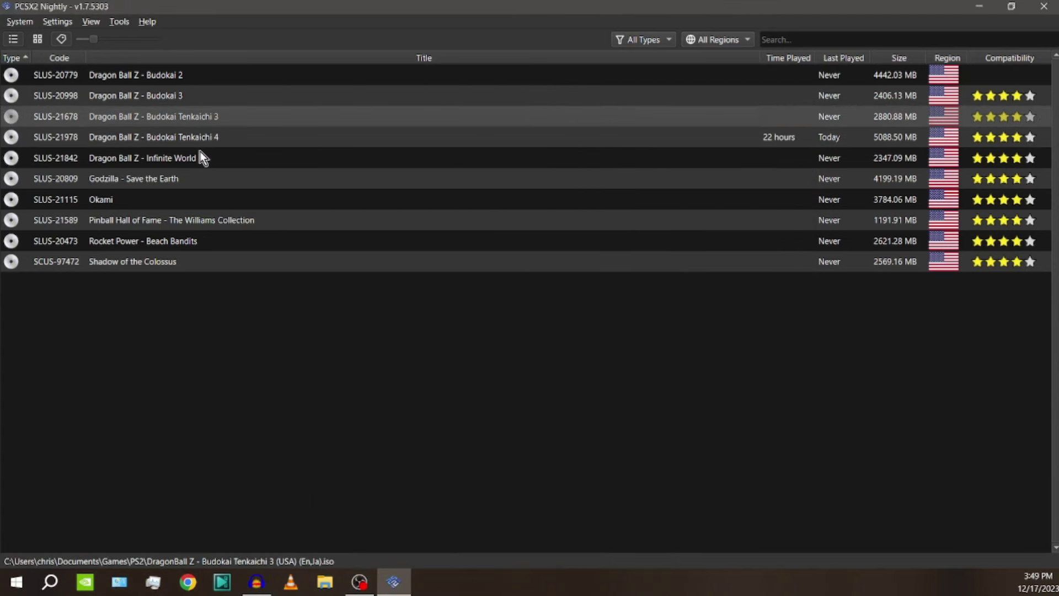
left_click(200, 144)
right_click(197, 141)
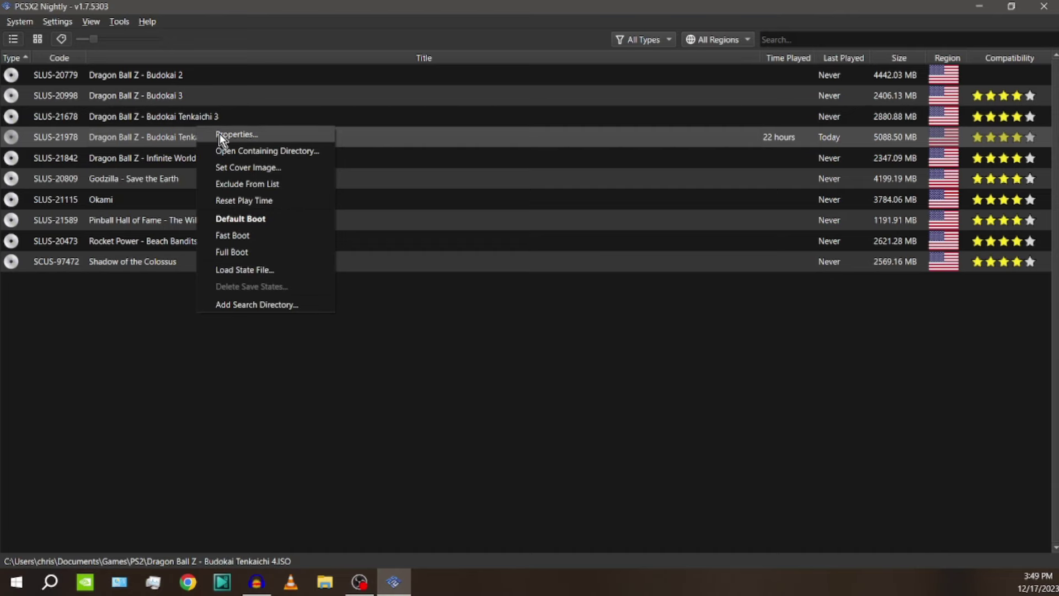
left_click(223, 134)
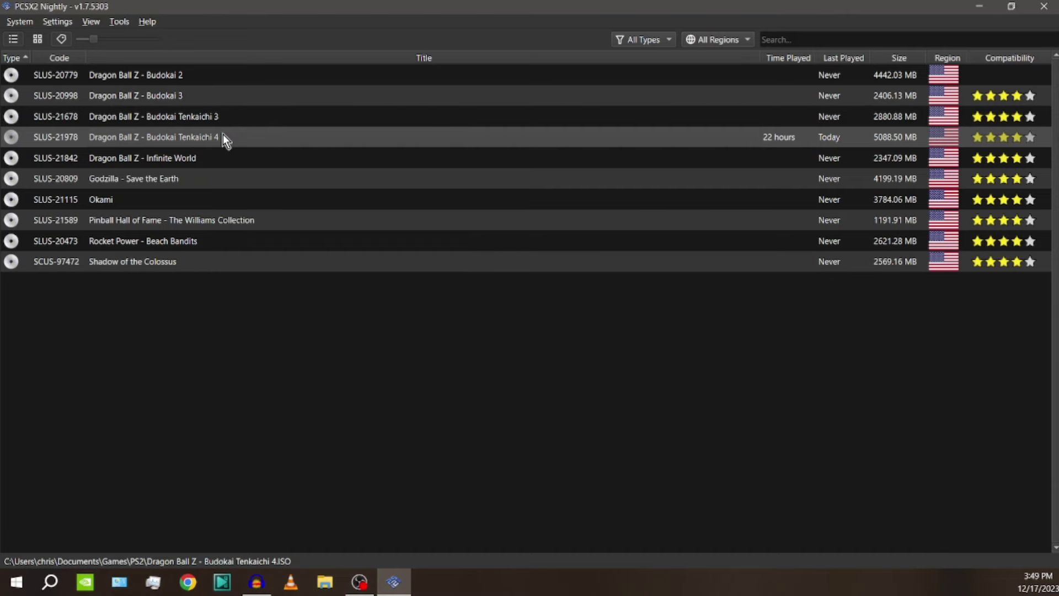
left_click(311, 253)
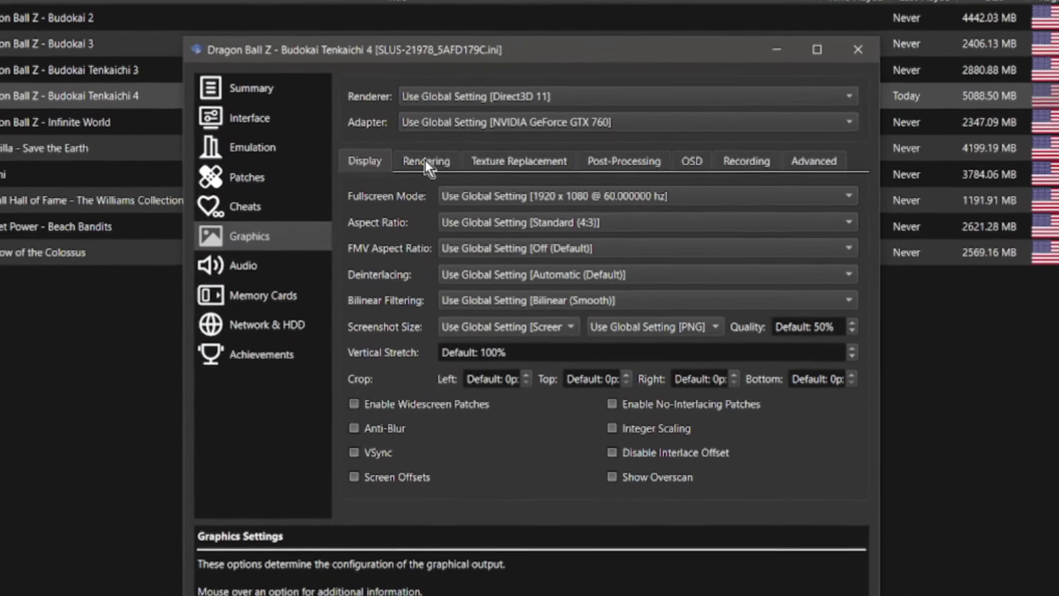
Enable Manual Hardware Renderer Fixes in the game's rendering settings and look over the Hardware Fixes options it adds.
left_click(432, 170)
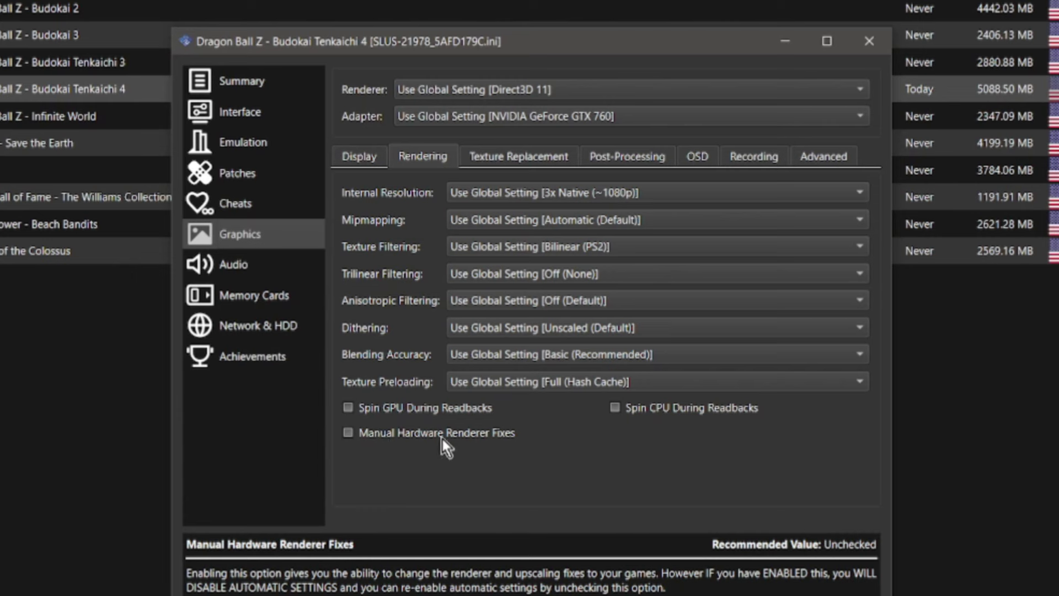
left_click(349, 435)
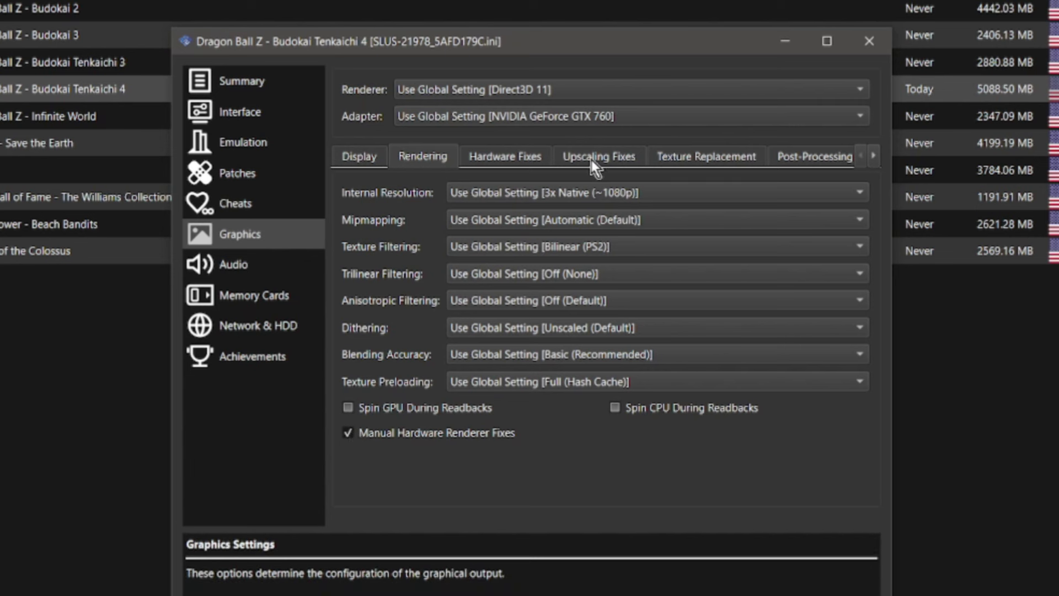
left_click(515, 159)
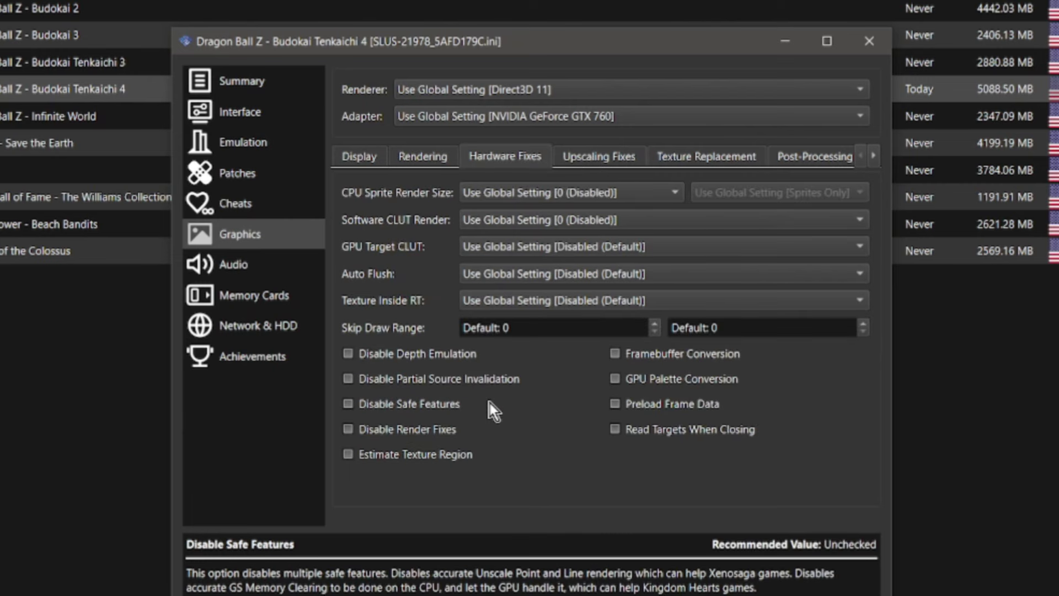
left_click(408, 160)
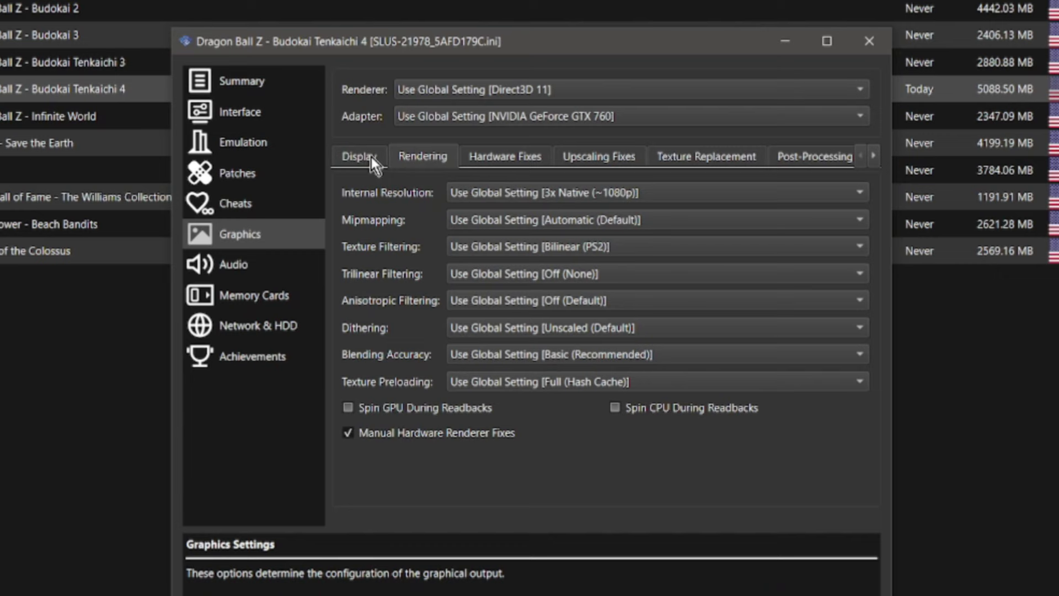
left_click(372, 157)
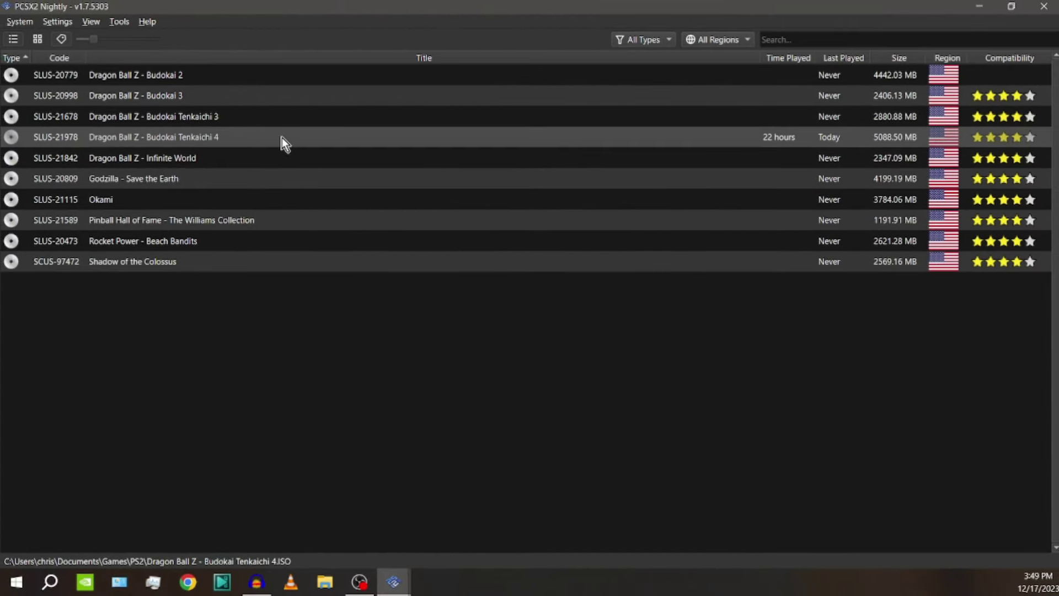
Start Dragon Ball Z - Budokai Tenkaichi 4 and check the graphics by performing a Kaioken Attack in battle.
double_click(283, 137)
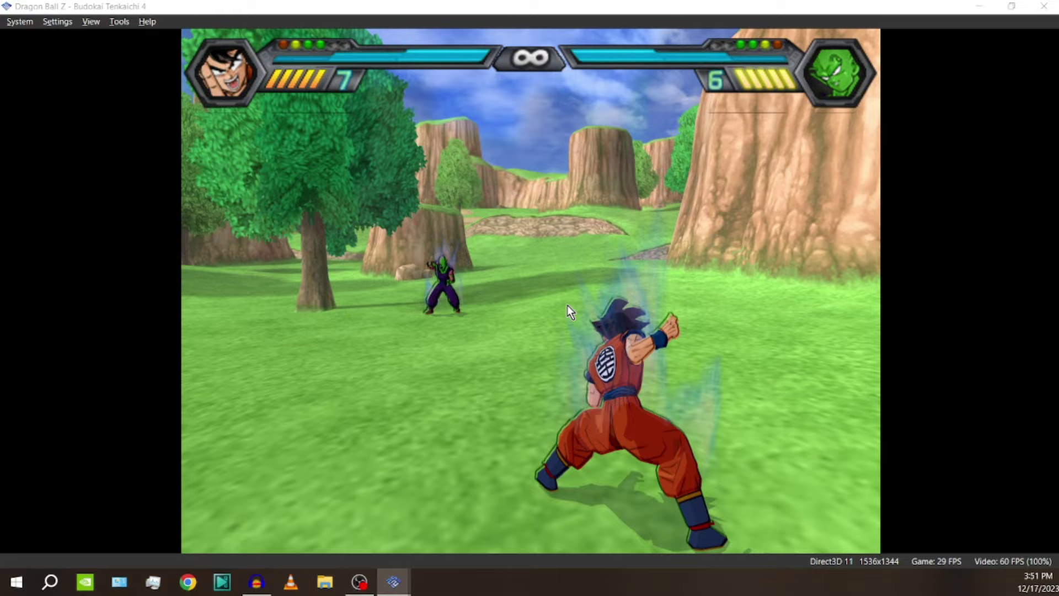
key("Up+j")
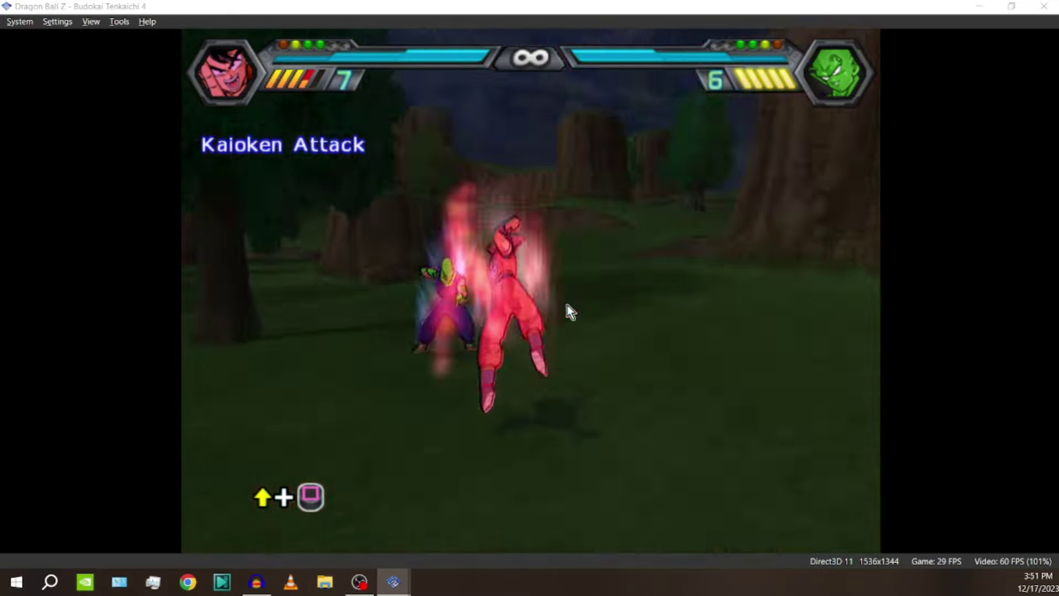
key("Return")
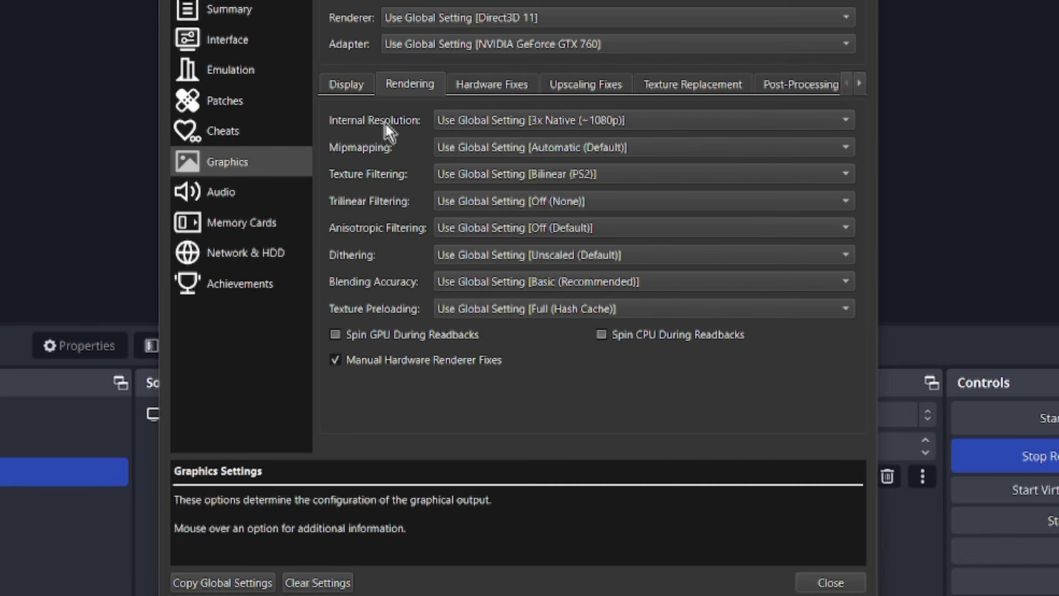
Set the game's internal resolution to Native (PS2) and check the Kaioken Attack graphics in the running battle.
left_click(591, 120)
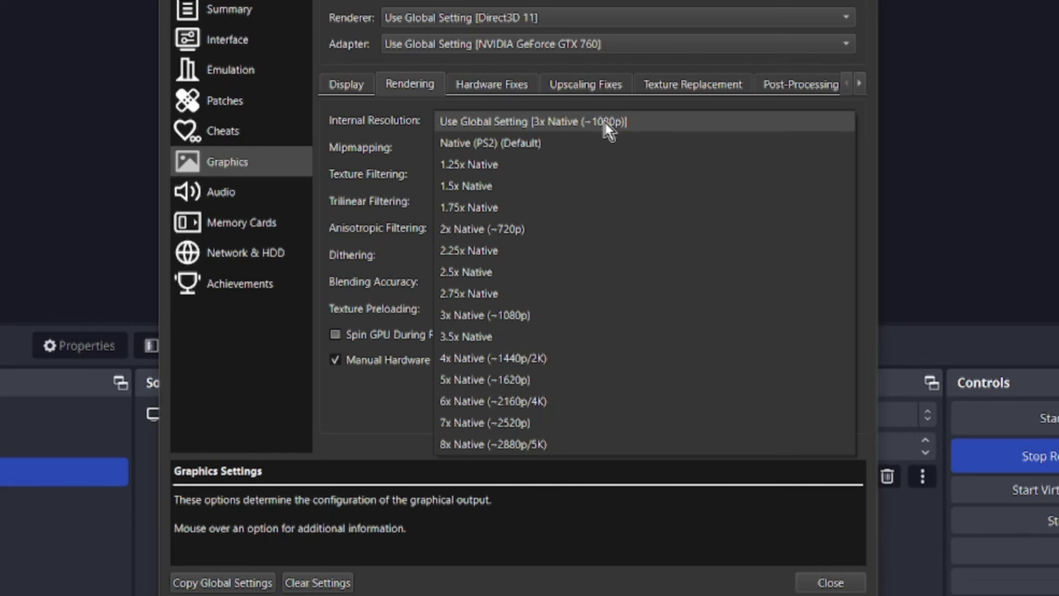
left_click(551, 122)
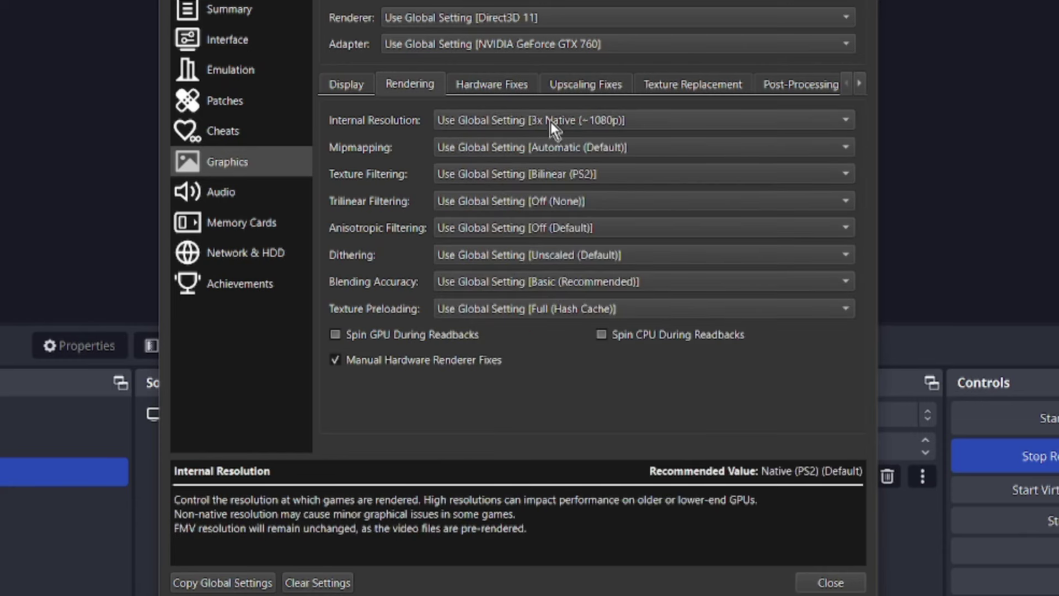
left_click(348, 86)
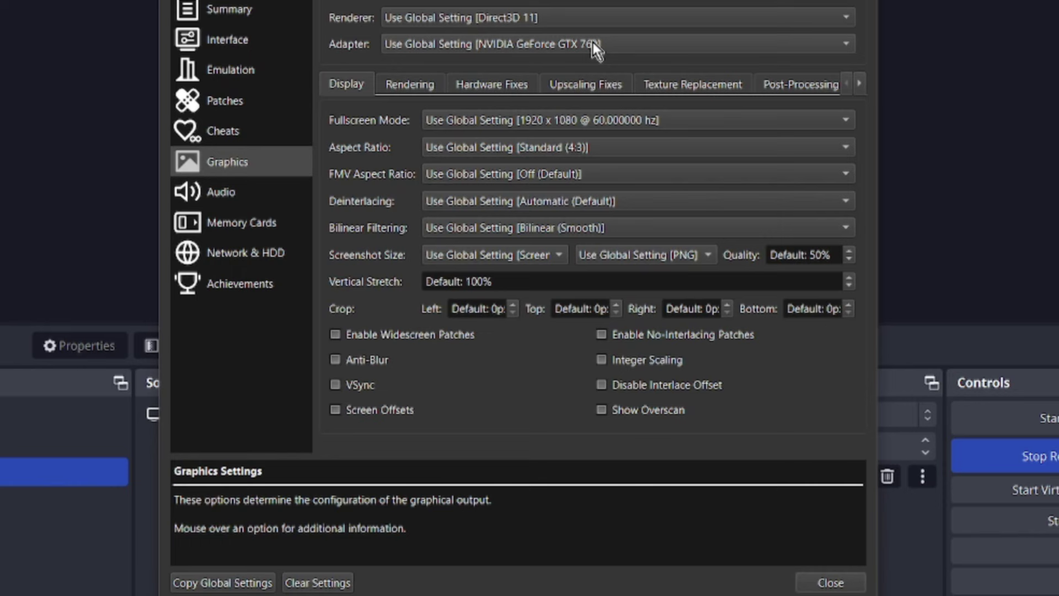
left_click(410, 83)
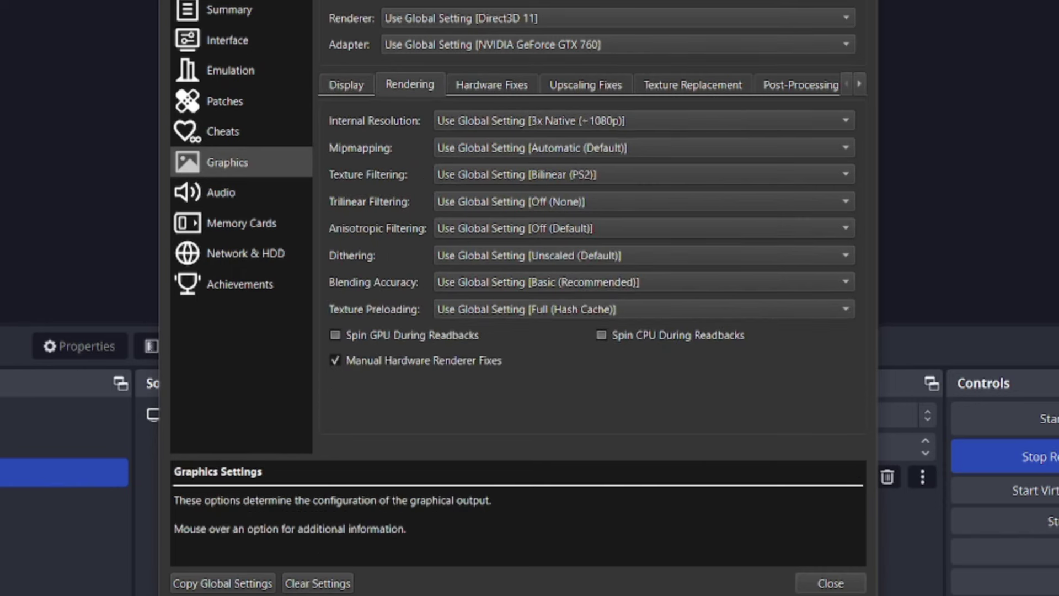
left_click_drag(480, 5, 487, 1)
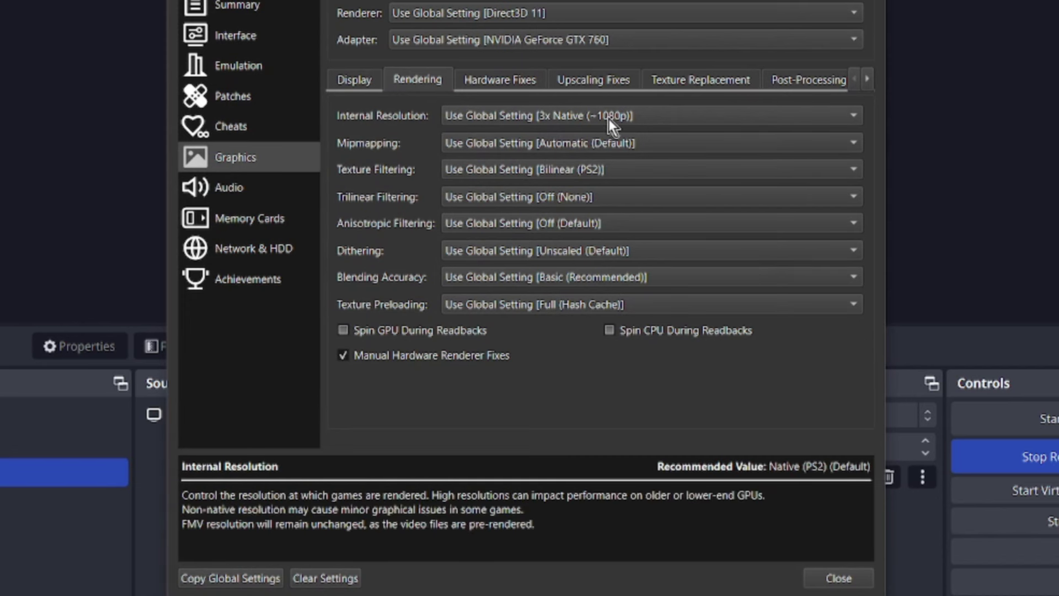
left_click(569, 121)
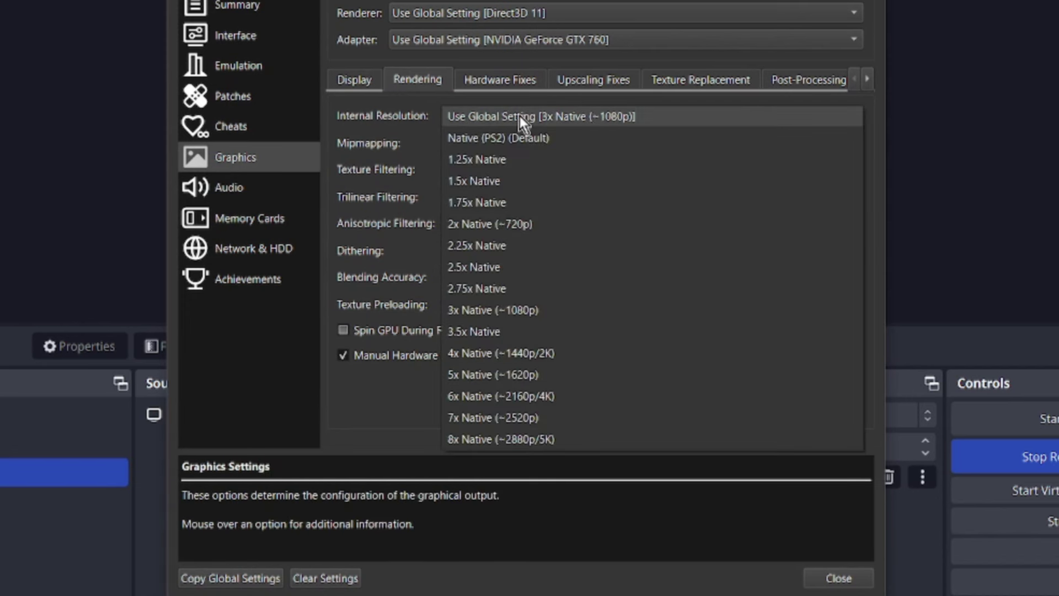
left_click(502, 141)
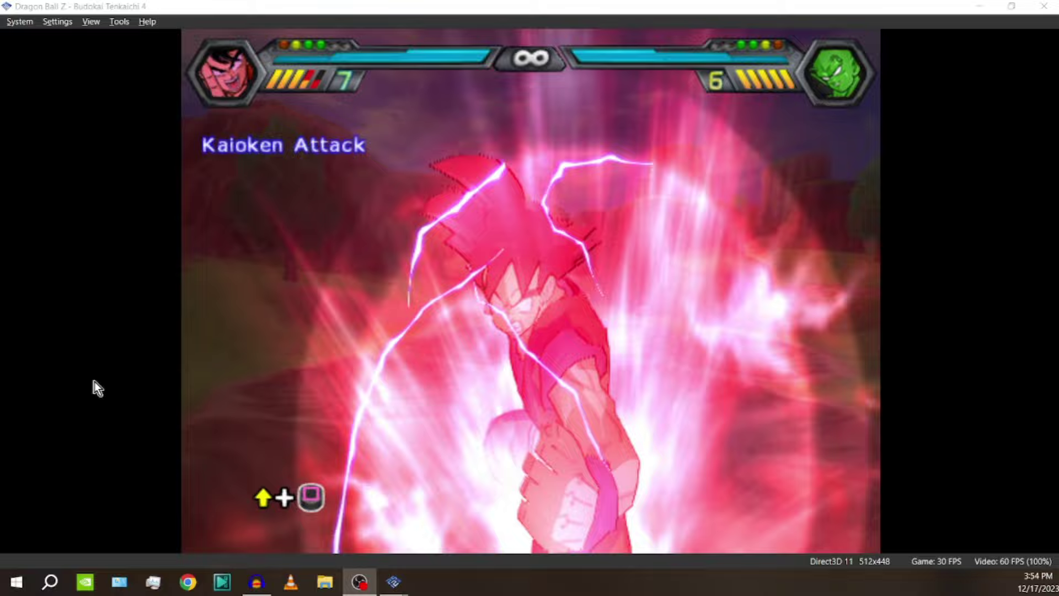
key("Return")
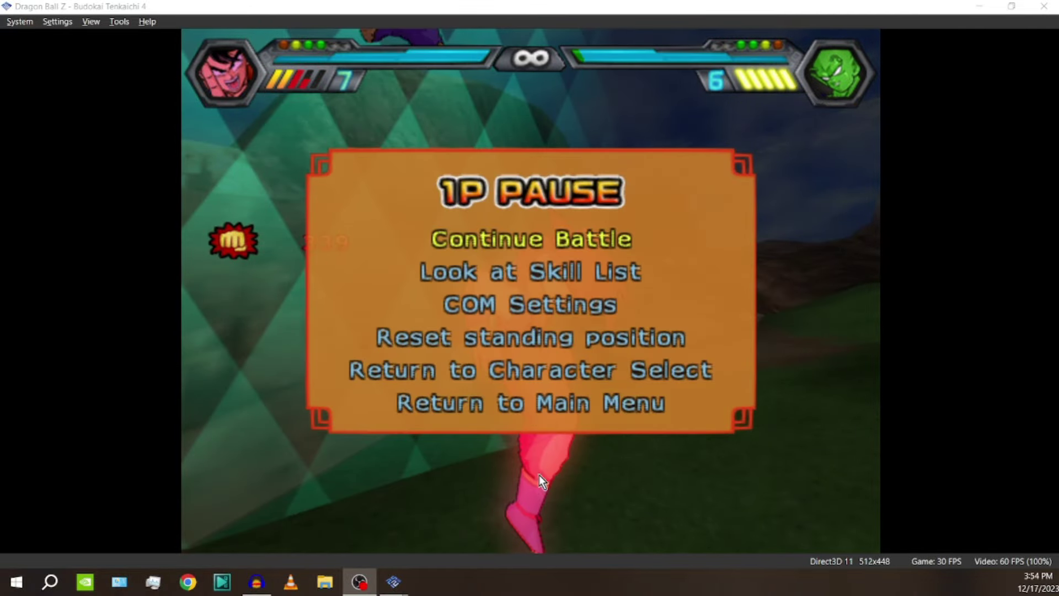
key("Return")
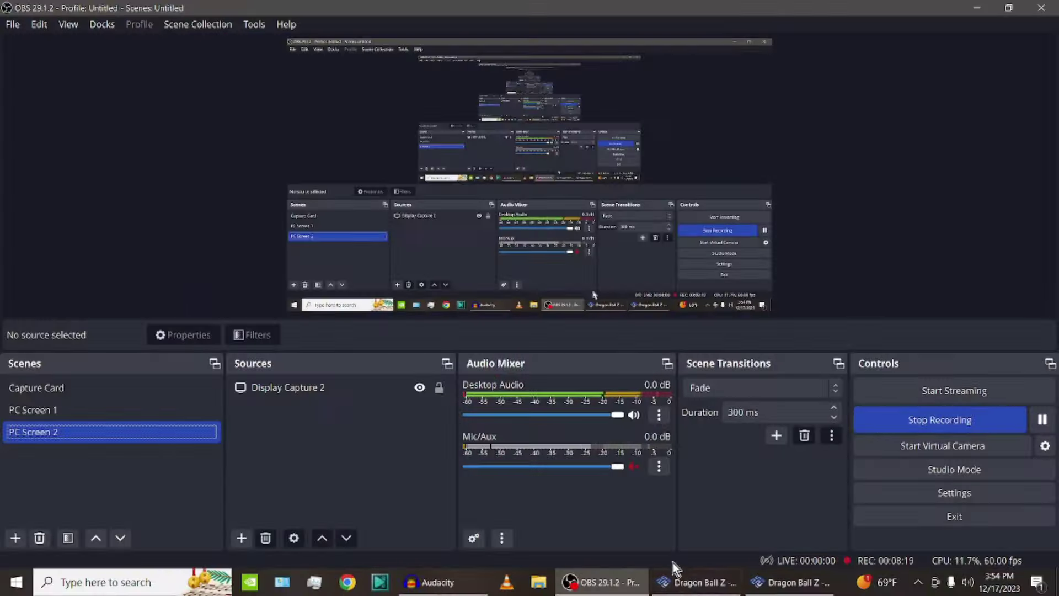
Switch to the game's properties window and set its internal resolution to 3x Native (~1080p).
left_click(684, 582)
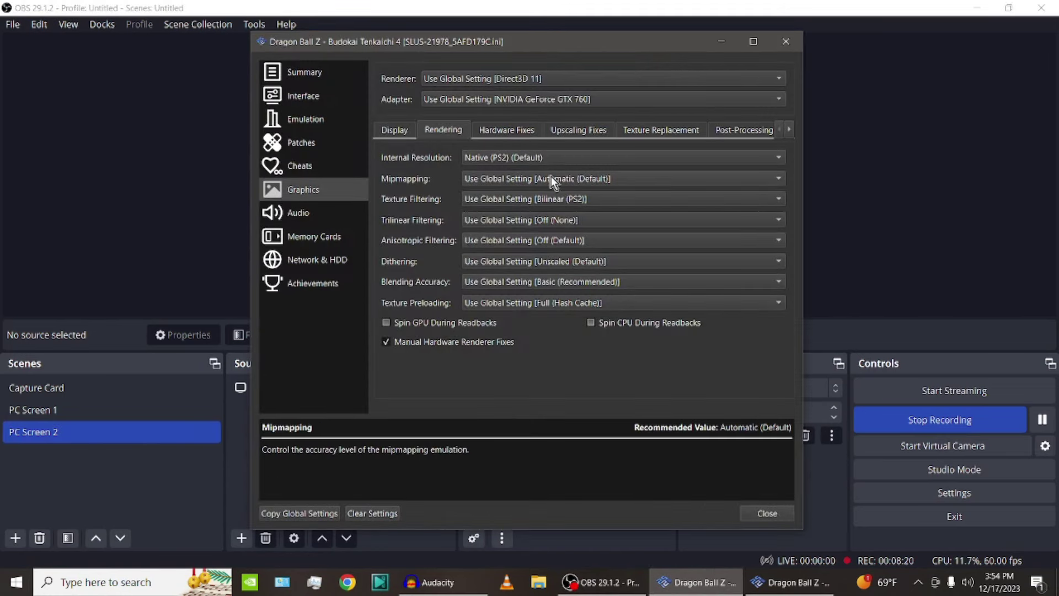
left_click(518, 158)
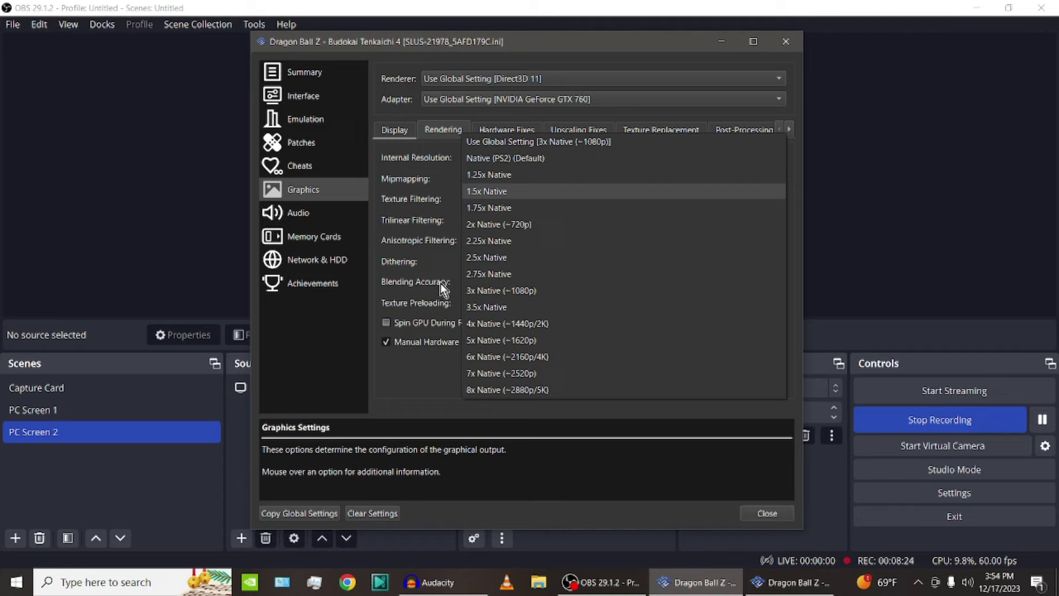
left_click(551, 291)
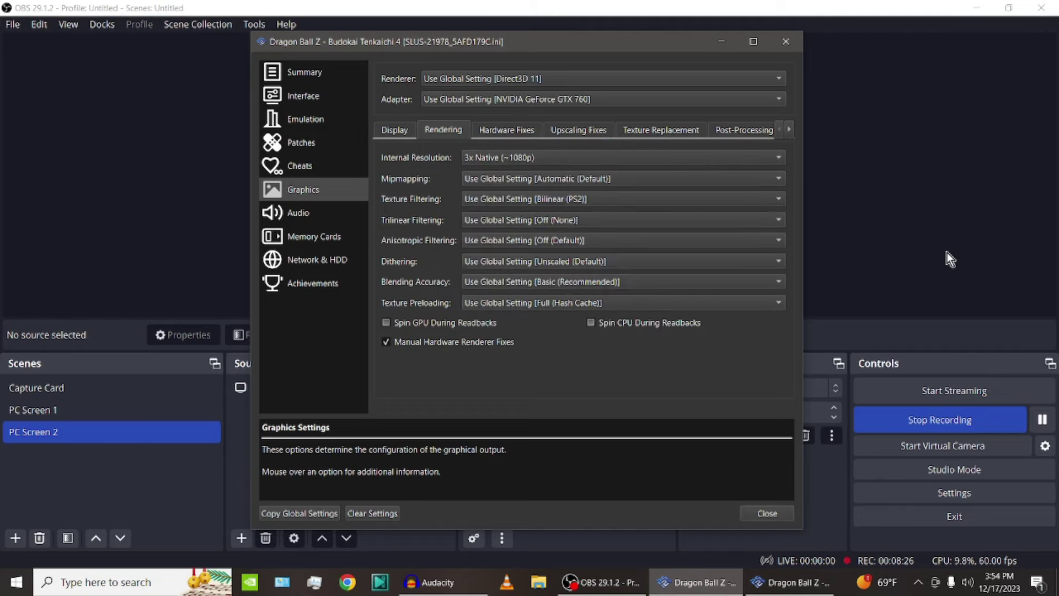
key("Escape")
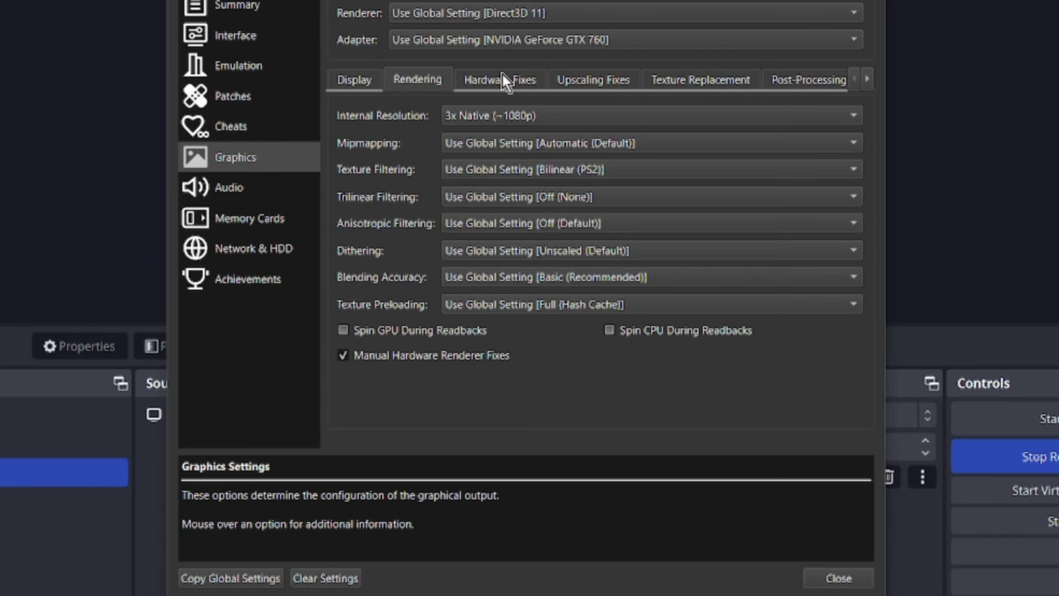
Set the texture offsets to X 448 and Y 512 in the game's upscaling fixes.
left_click(502, 77)
left_click(430, 82)
left_click(353, 83)
left_click(499, 79)
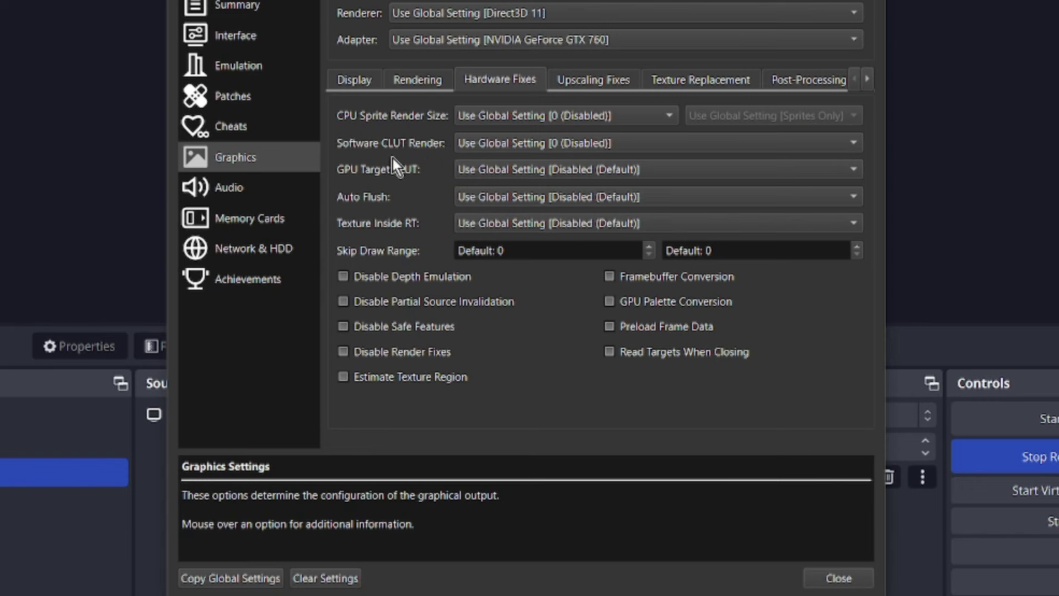
left_click(600, 83)
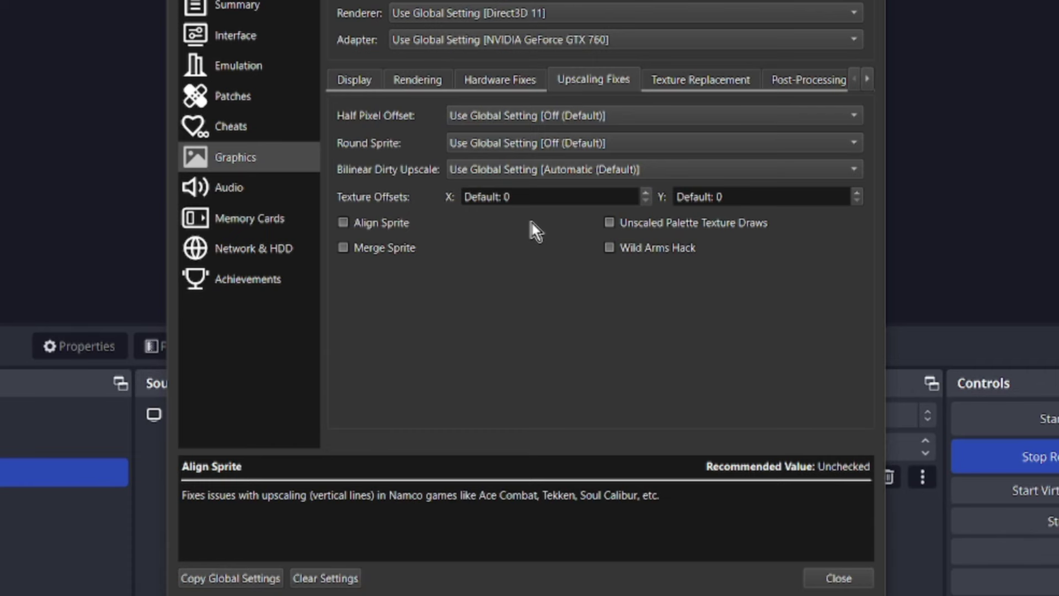
type("448")
left_click(738, 197)
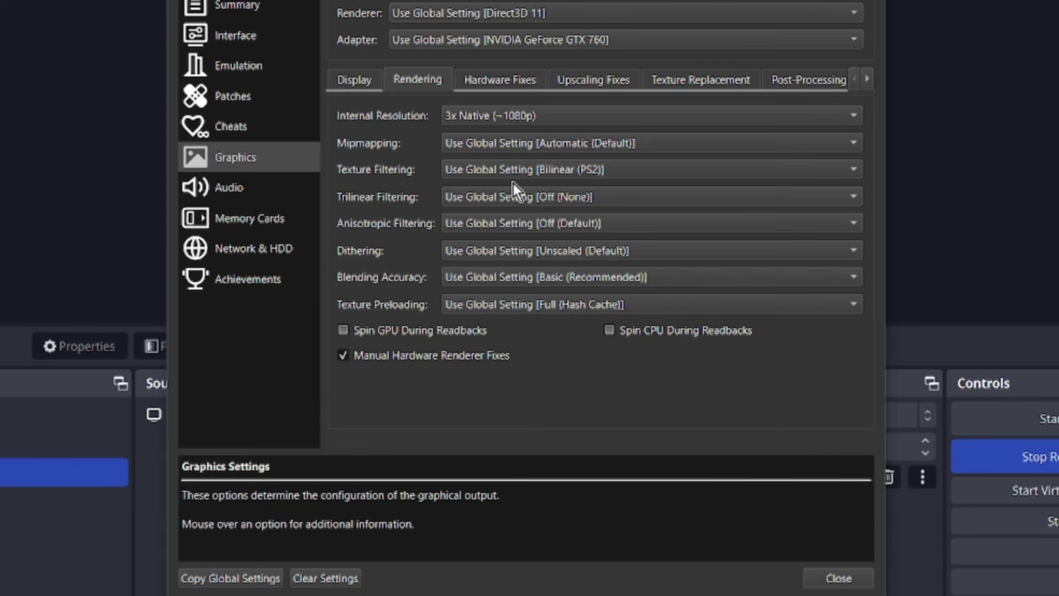
left_click(576, 78)
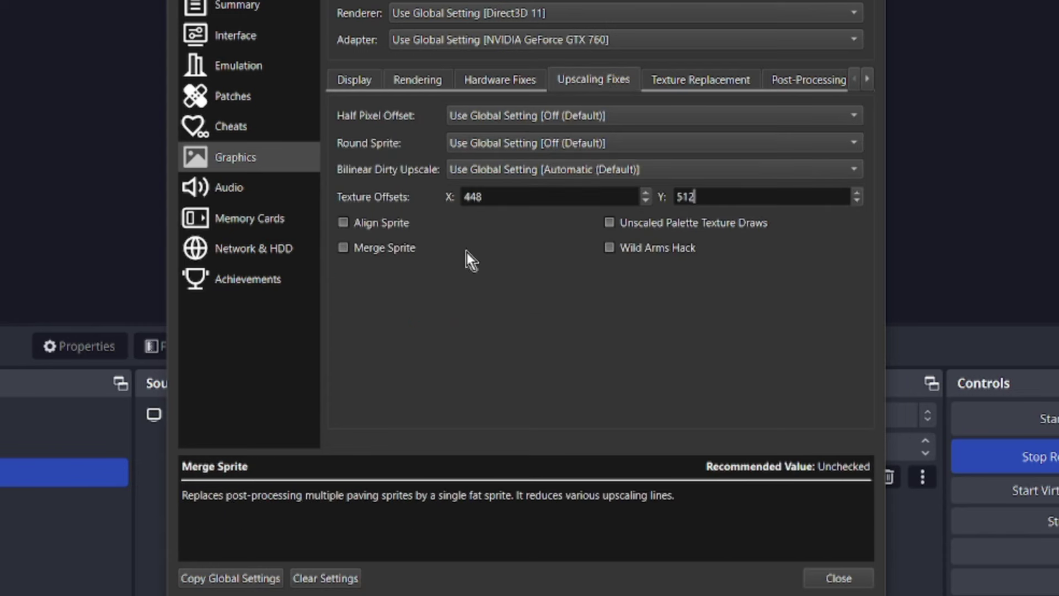
Try Software CLUT Render 1 (Normal) in the game's hardware fixes and check the Kaioken Attack graphics in the running battle.
left_click(690, 199)
left_click(500, 79)
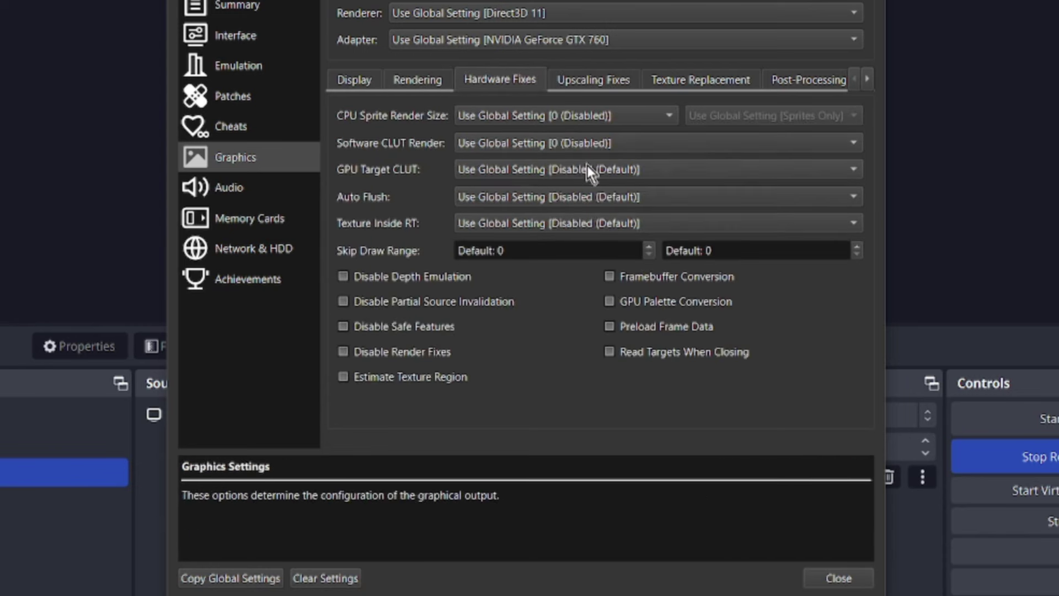
left_click(645, 142)
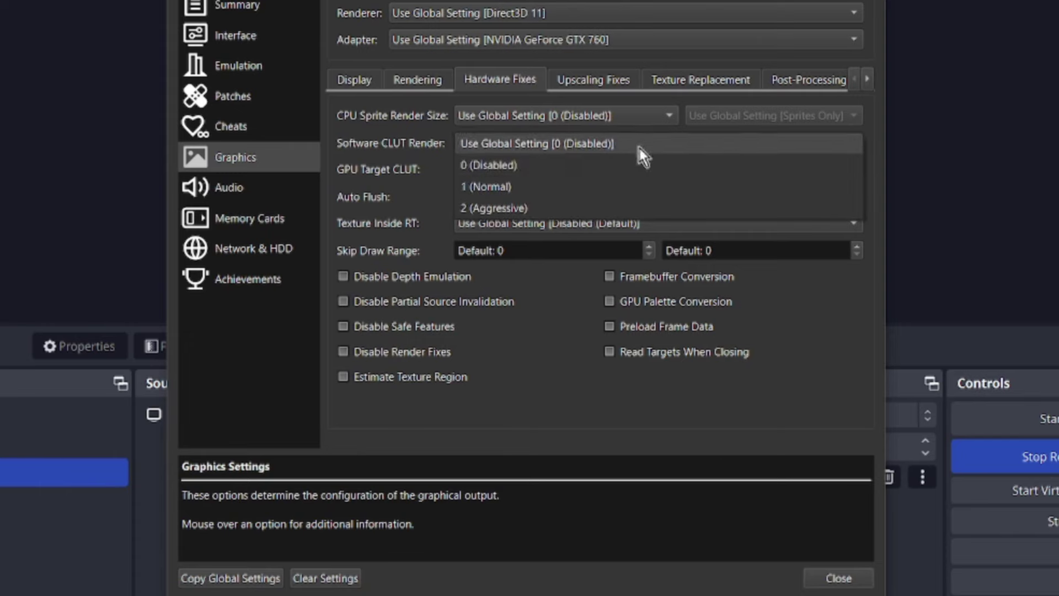
left_click(498, 186)
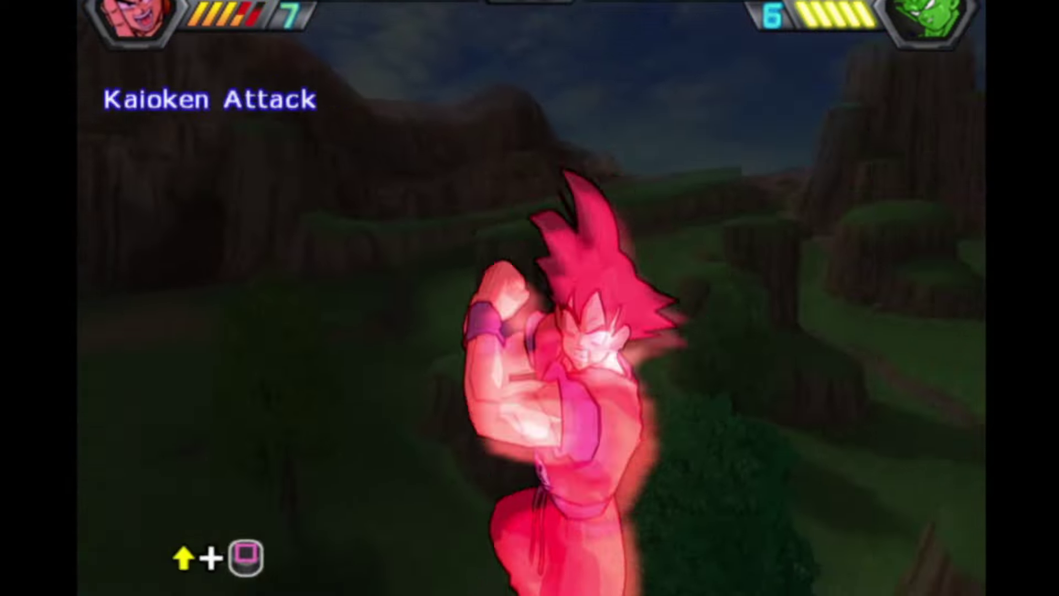
key("Return")
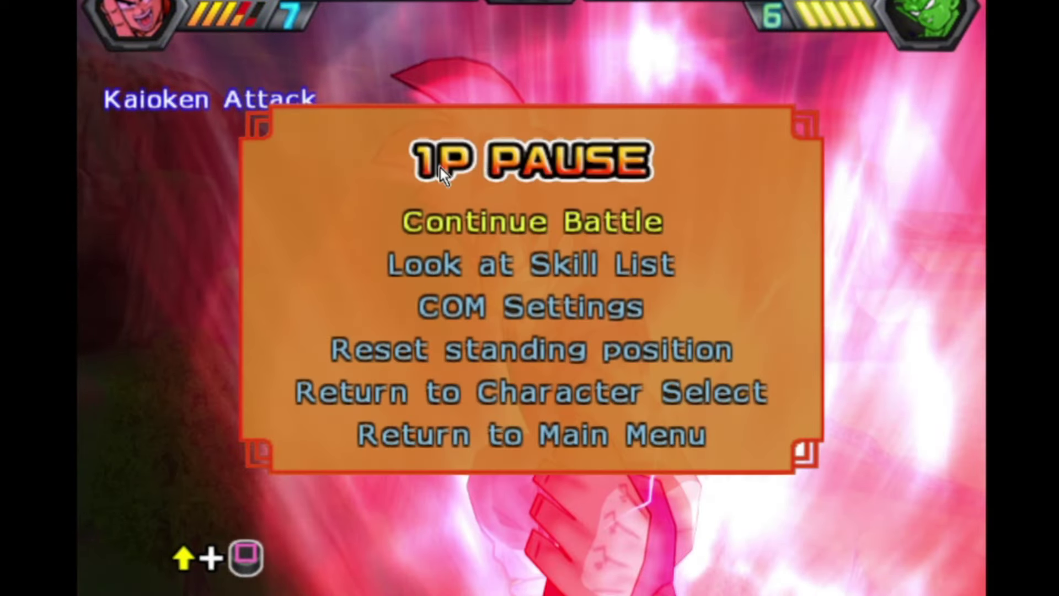
key("Return")
key("Return")
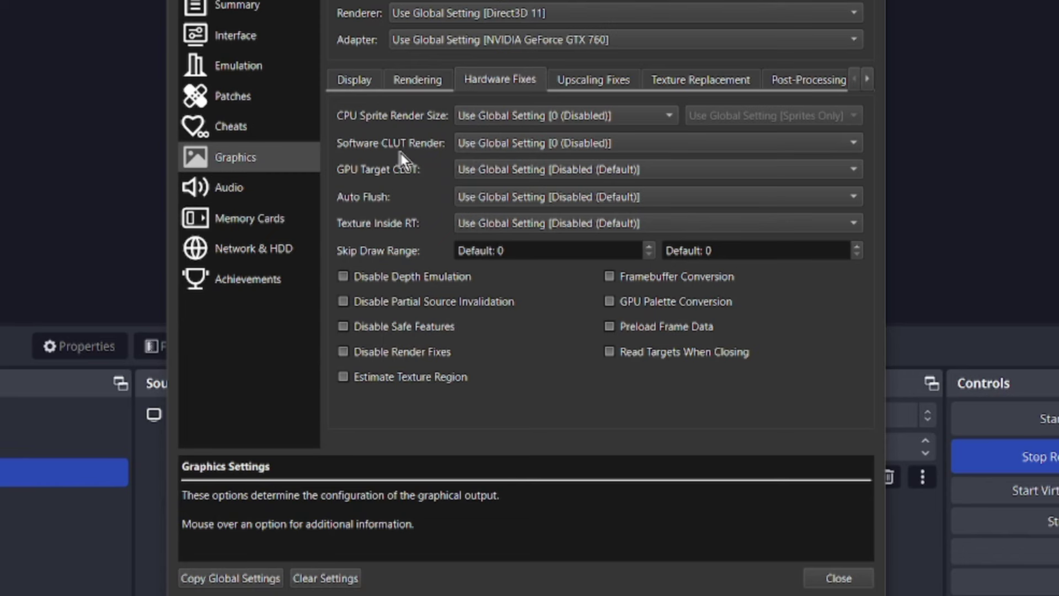
Set Software CLUT Render to 1 (Normal) in the hardware fixes and resume the paused battle to check the graphics.
left_click(515, 145)
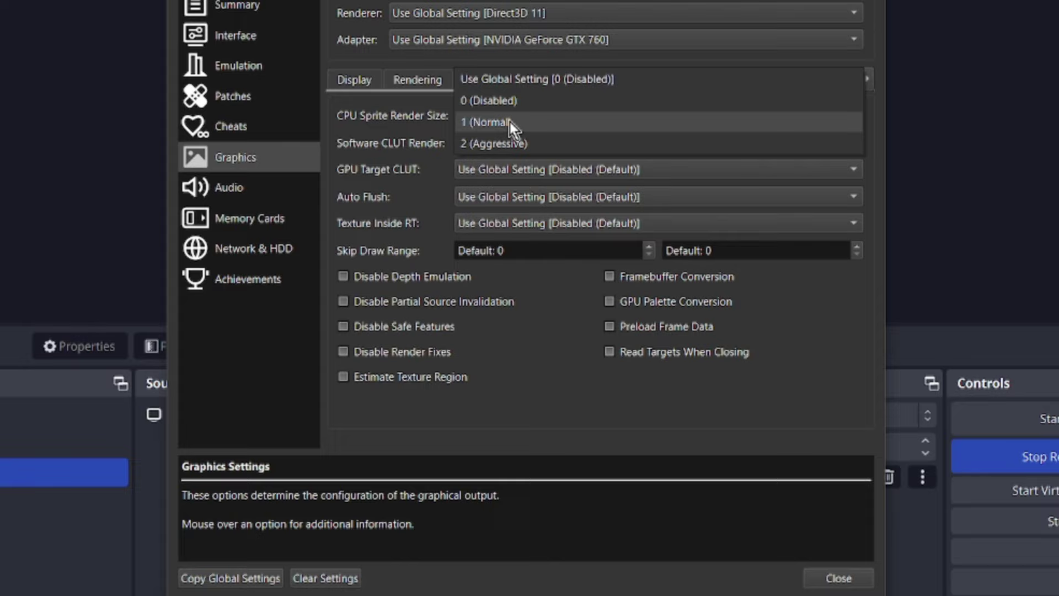
left_click(524, 121)
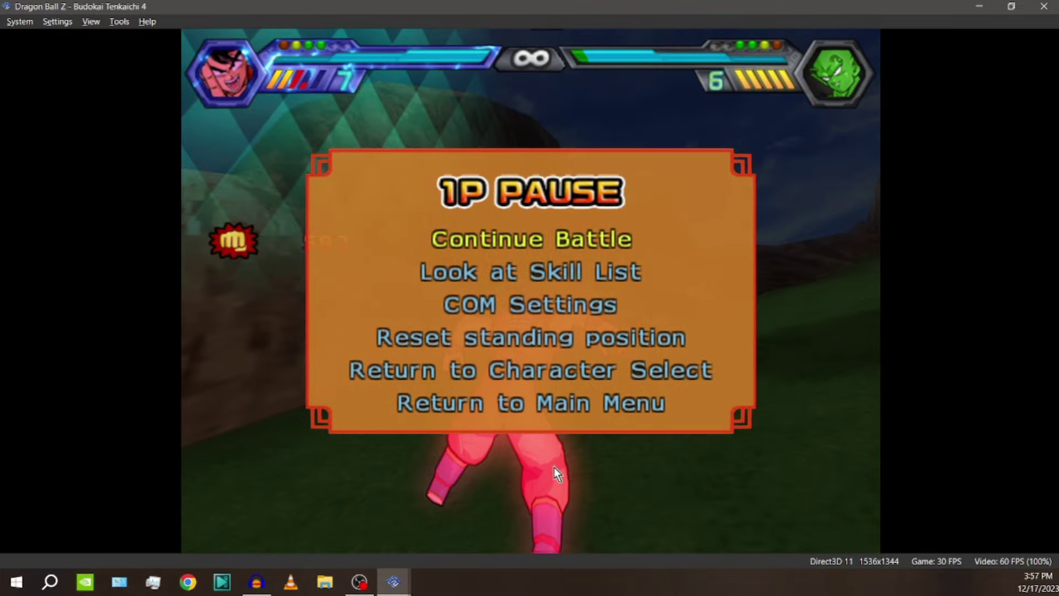
key("Return")
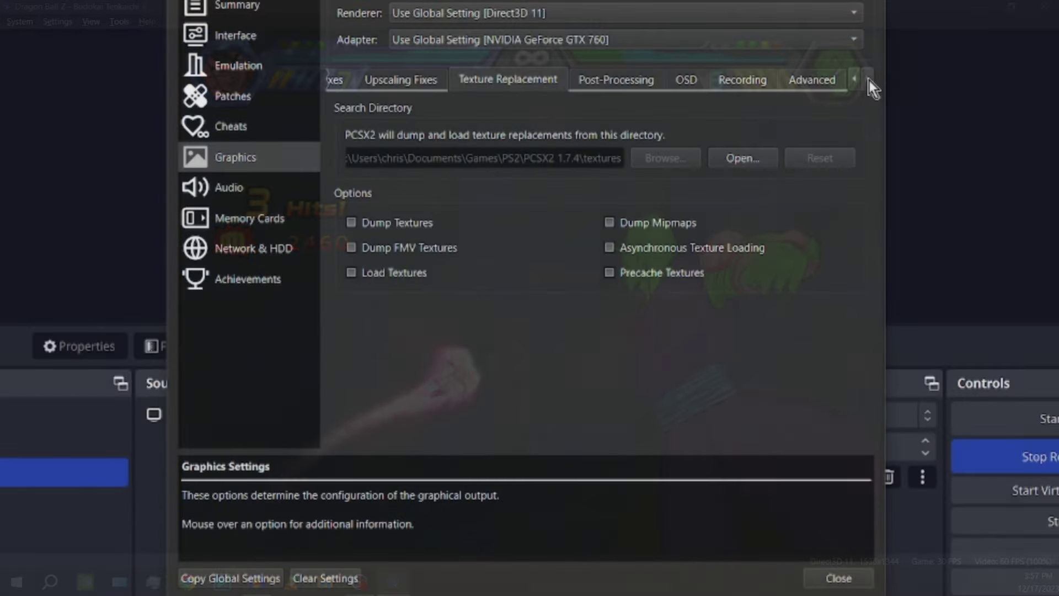
Review the game's Advanced, Recording, OSD, Post-Processing and Texture Replacement graphics settings.
left_click(809, 79)
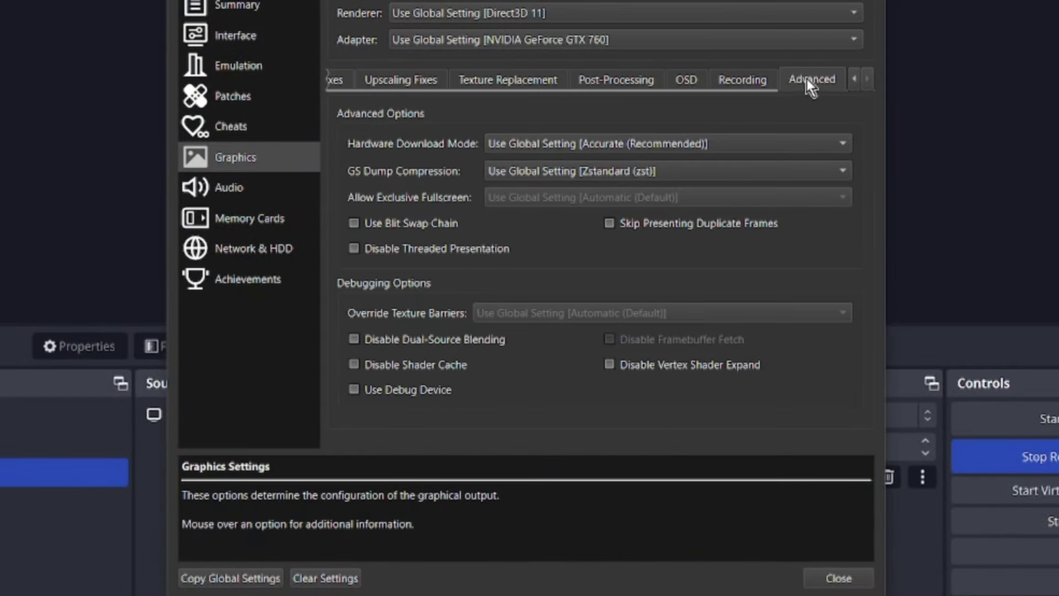
left_click(766, 82)
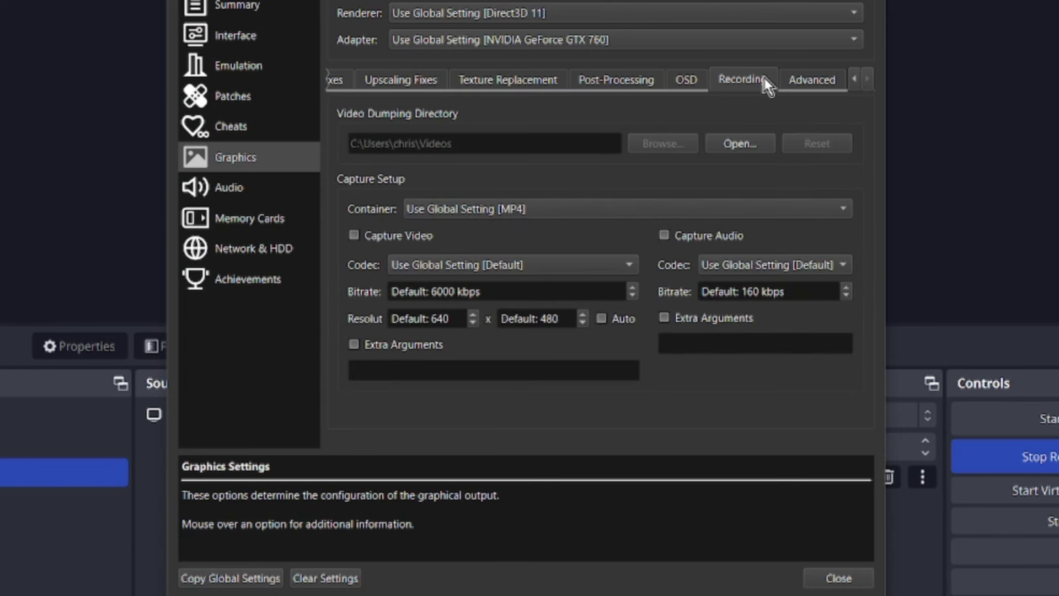
left_click(690, 80)
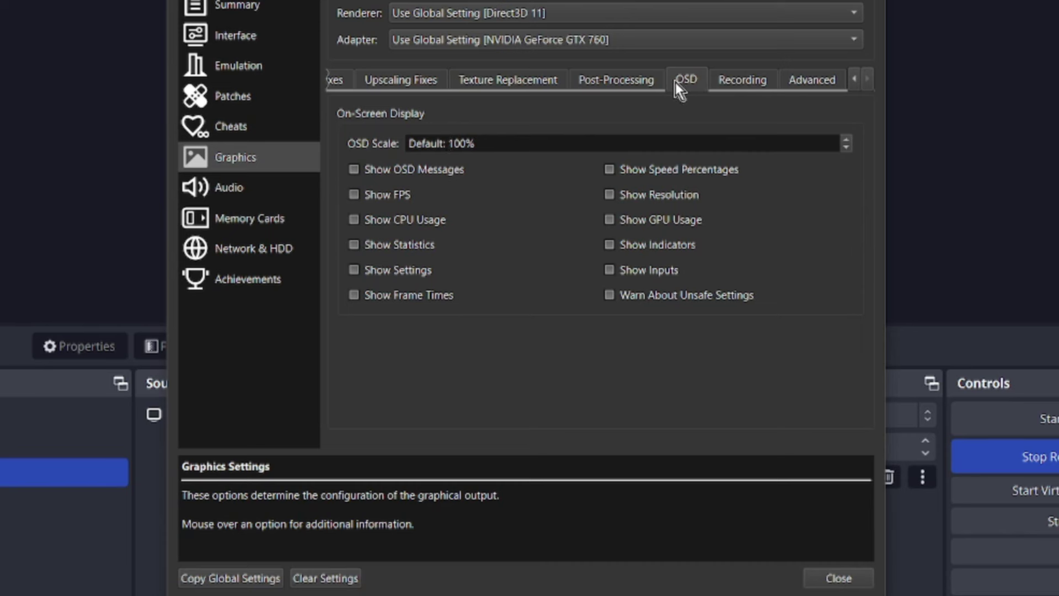
left_click(629, 79)
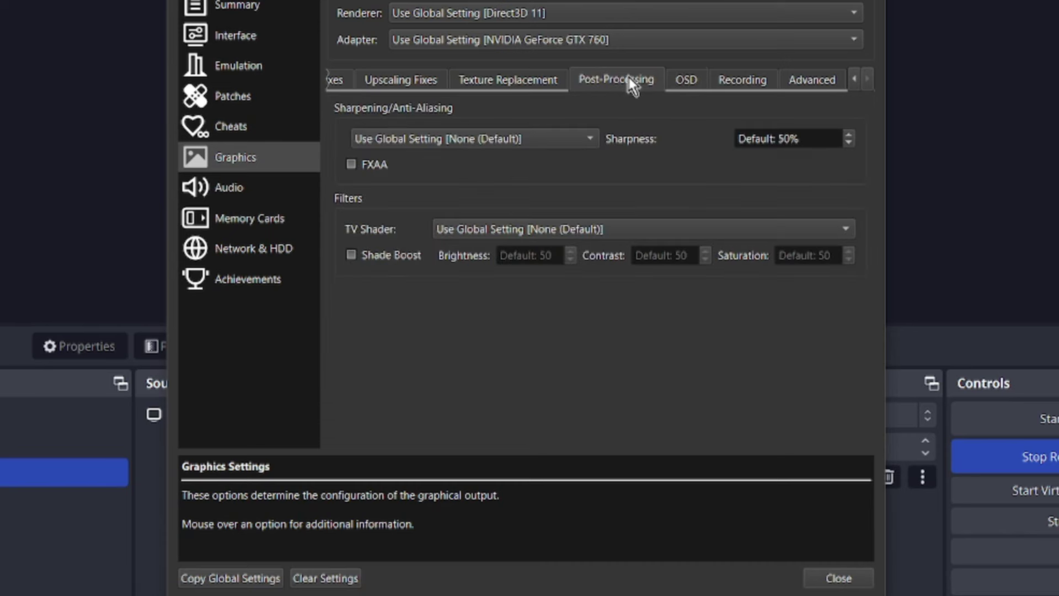
left_click(513, 82)
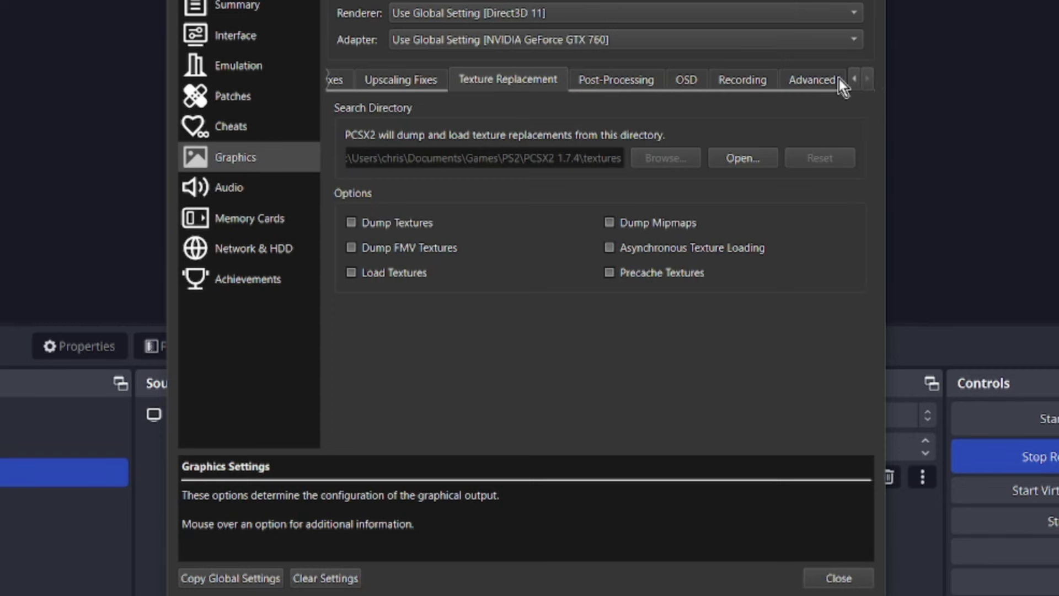
Review the texture offsets in the upscaling fixes and the Software CLUT Render option in the hardware fixes.
left_click(854, 79)
left_click(854, 78)
left_click(854, 79)
left_click(627, 78)
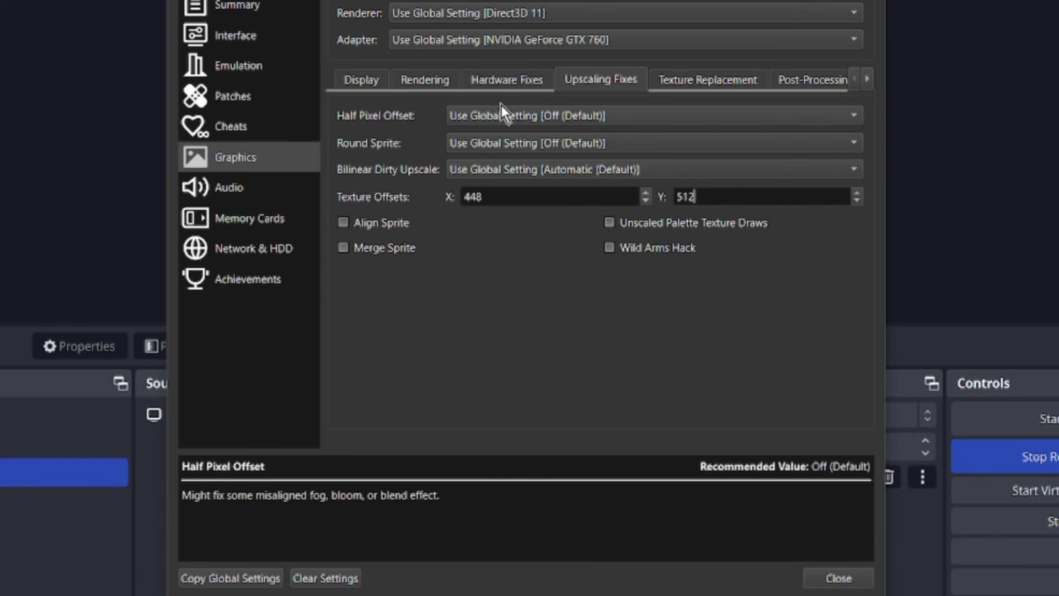
left_click(517, 79)
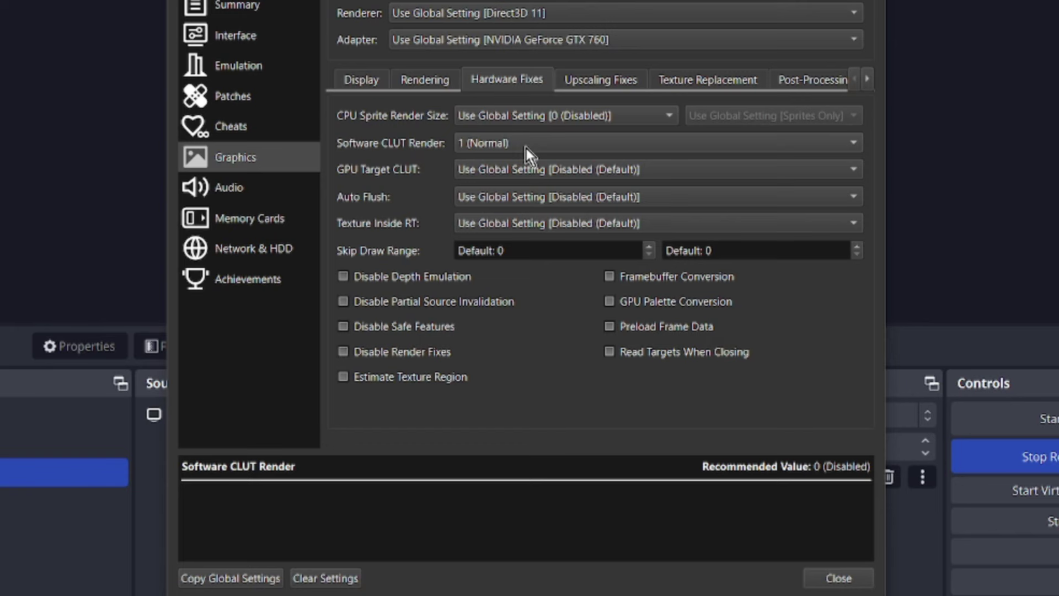
Review the internal resolution choices and Manual Hardware Renderer Fixes in the rendering settings, and examine the display settings.
left_click(430, 83)
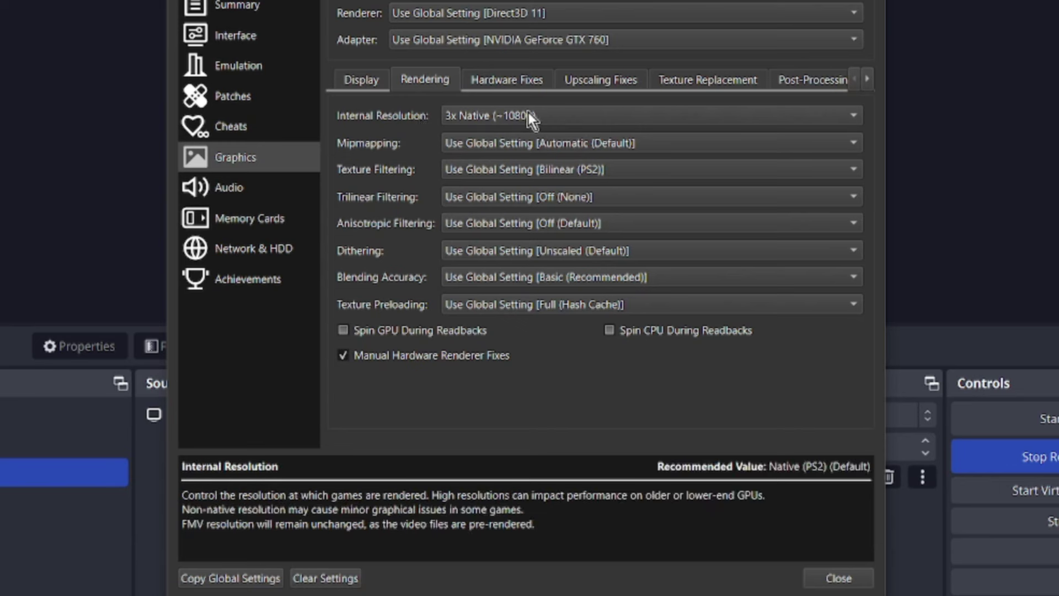
left_click(495, 118)
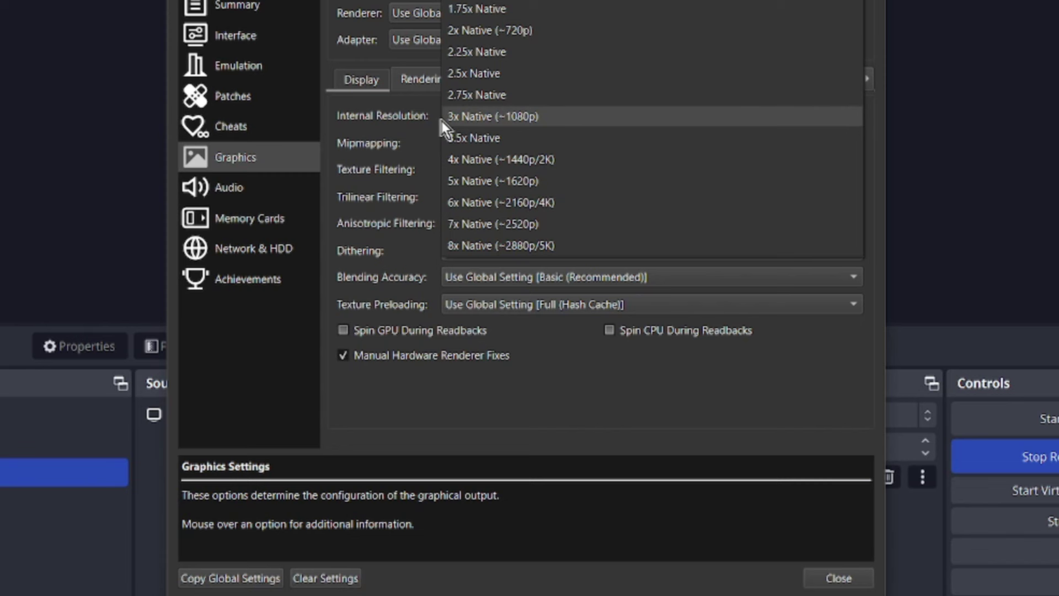
left_click(489, 117)
left_click(497, 119)
left_click(409, 158)
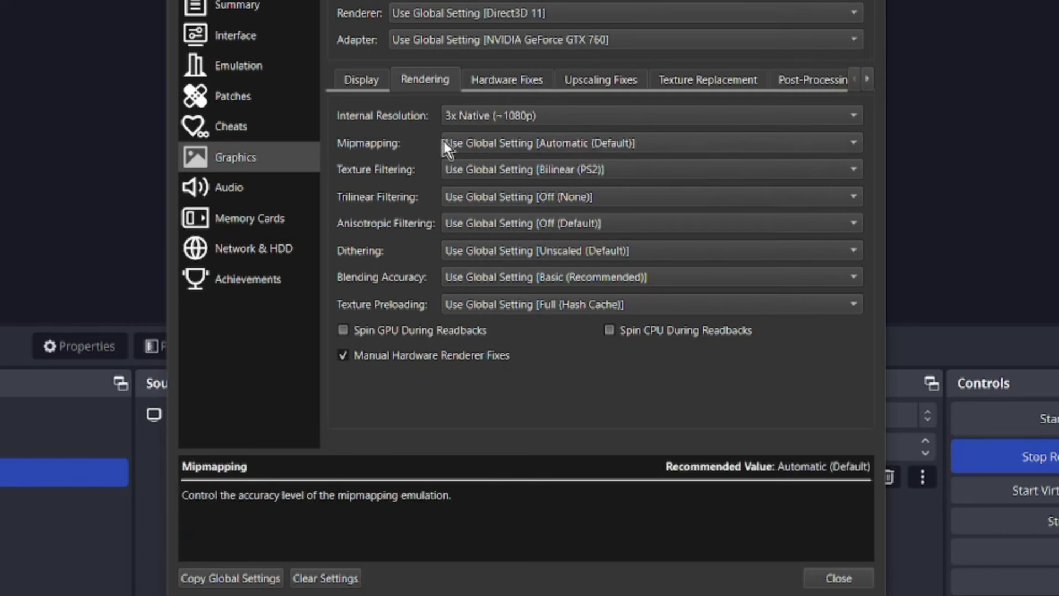
left_click(471, 116)
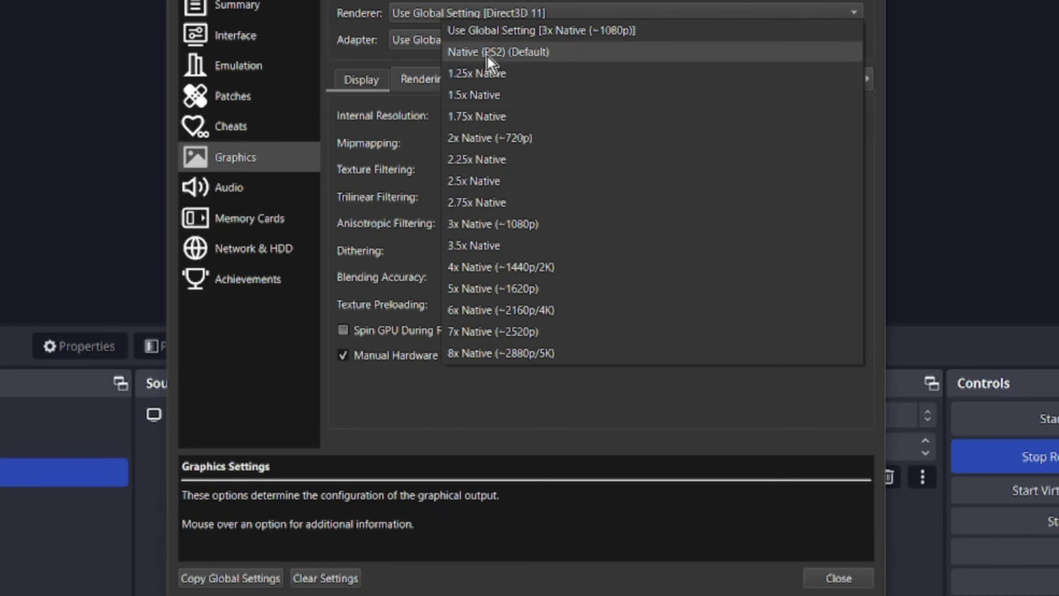
left_click(408, 150)
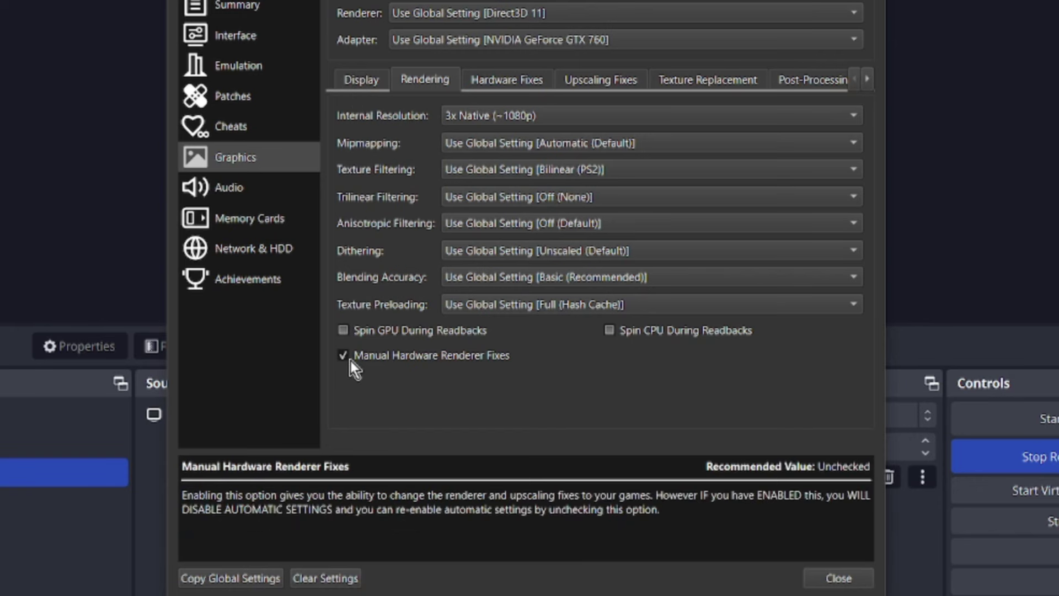
left_click(364, 81)
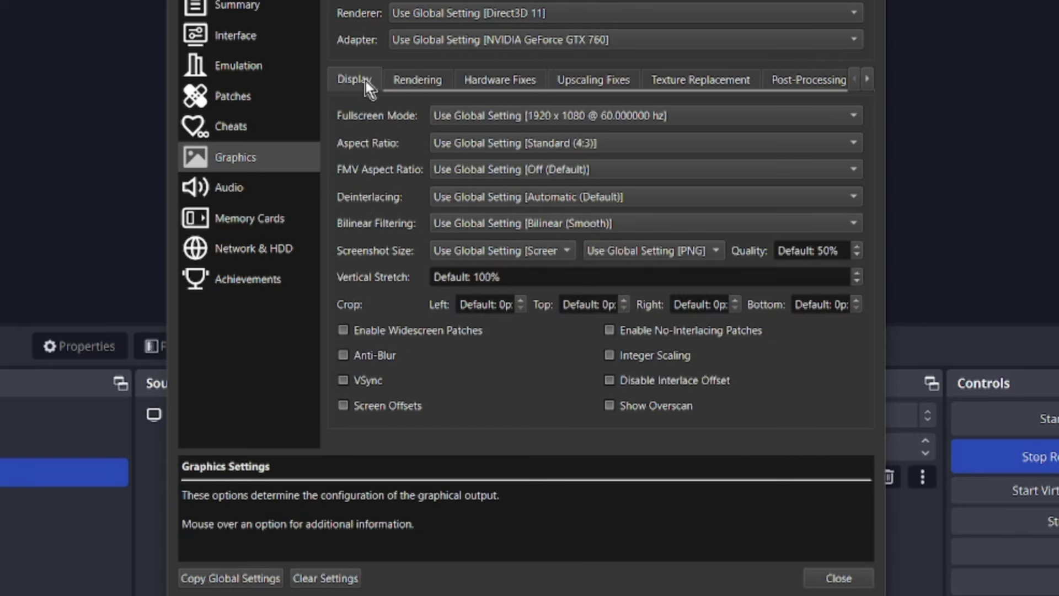